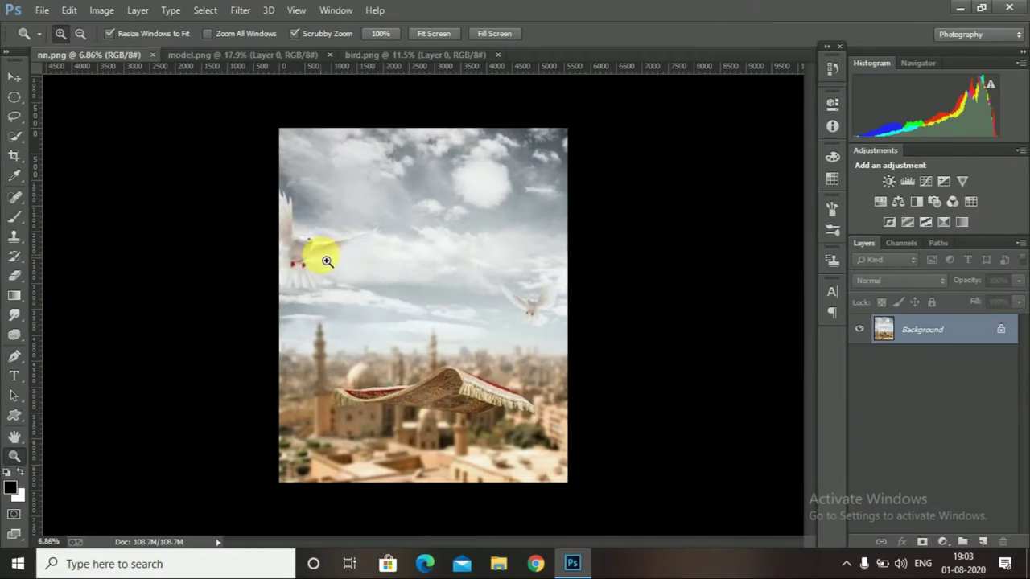
# Zoom out so the whole nn.png sky-and-city background with the carpet fits in view.
pyautogui.moveTo(327, 262); pyautogui.dragTo(310, 282)
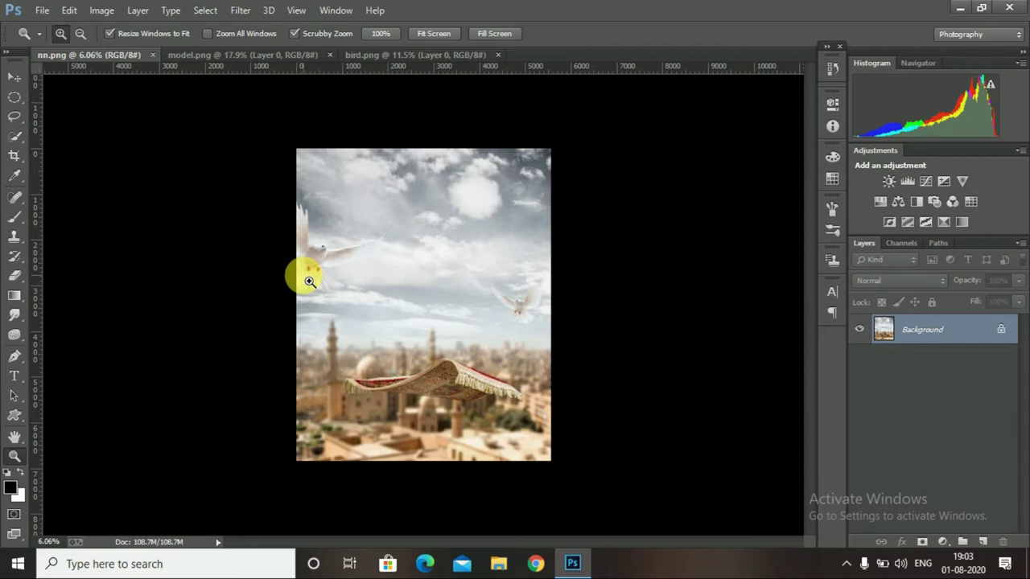
pyautogui.click(268, 58)
pyautogui.moveTo(470, 323)
pyautogui.mouseDown()
pyautogui.moveTo(456, 319)
pyautogui.moveTo(472, 313)
pyautogui.moveTo(478, 331)
pyautogui.mouseUp()
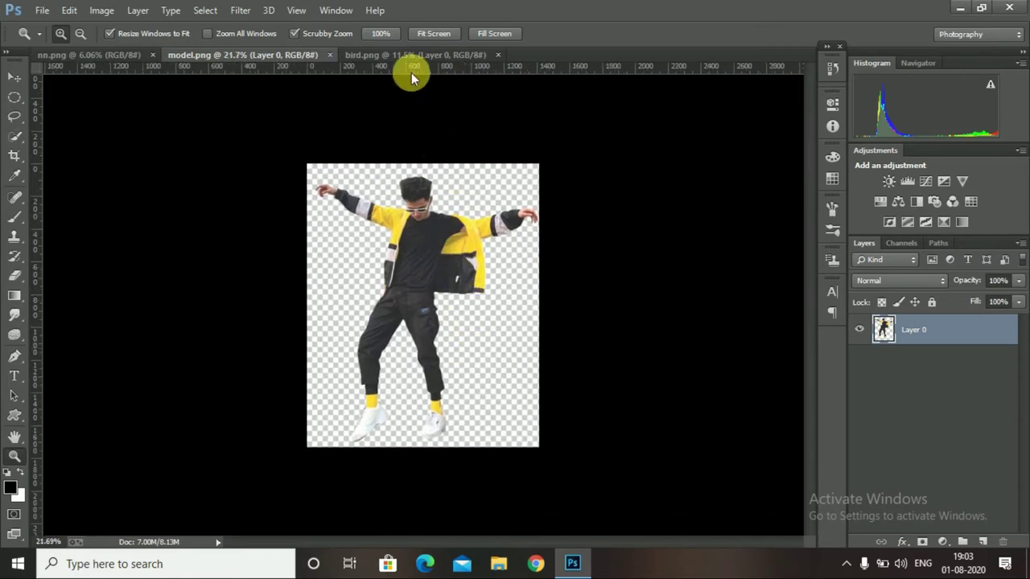
pyautogui.click(452, 58)
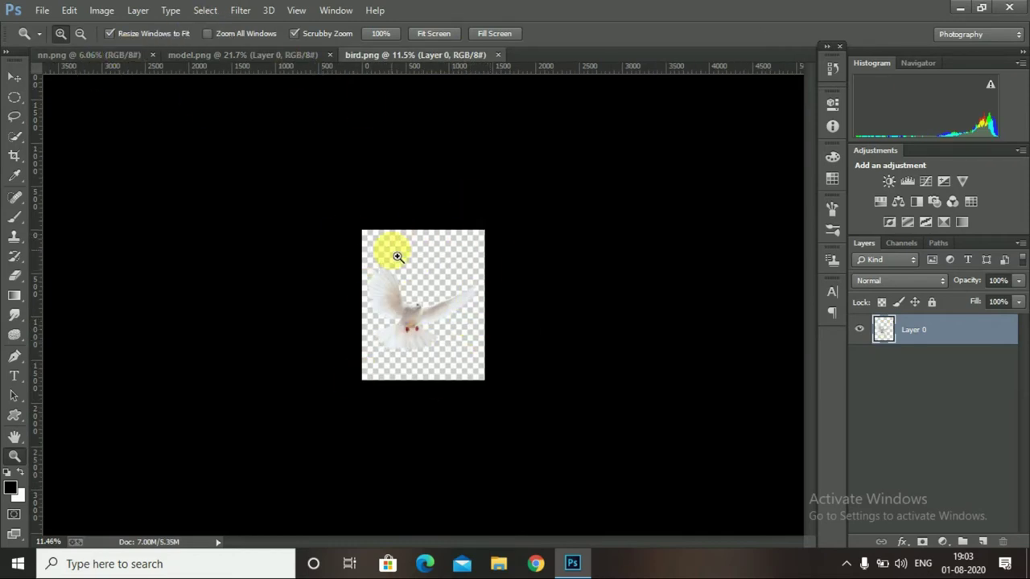
pyautogui.click(249, 54)
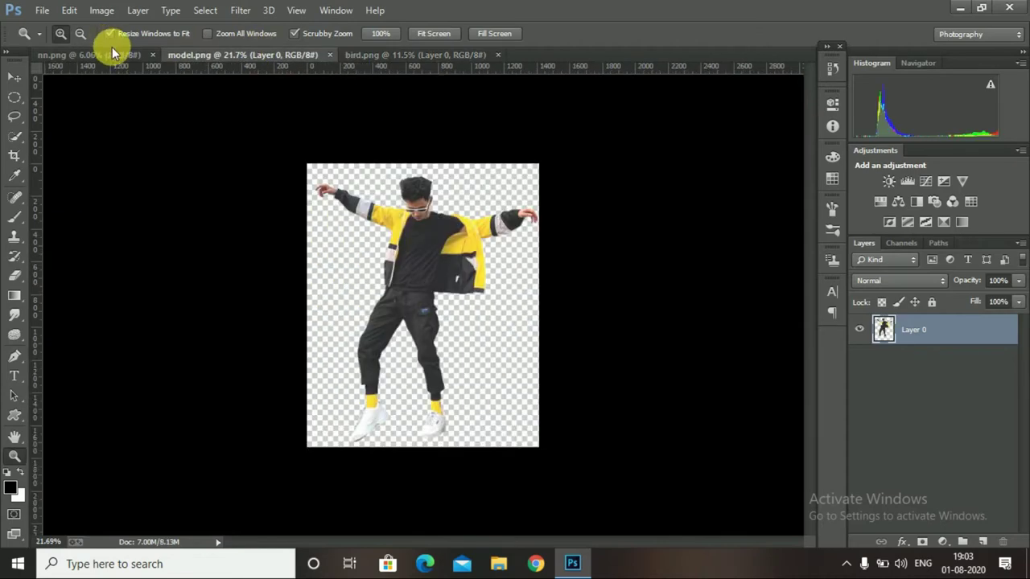
pyautogui.hotkey('ctrl', 'shift', 'Tab')
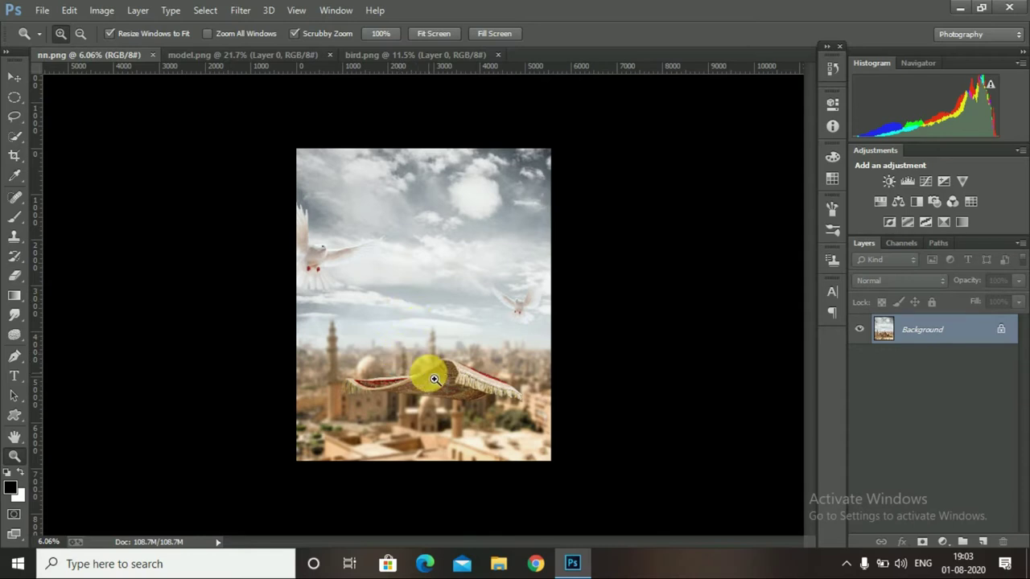
pyautogui.moveTo(434, 379)
pyautogui.mouseDown()
pyautogui.moveTo(437, 395)
pyautogui.moveTo(367, 340)
pyautogui.moveTo(409, 357)
pyautogui.moveTo(382, 352)
pyautogui.mouseUp()
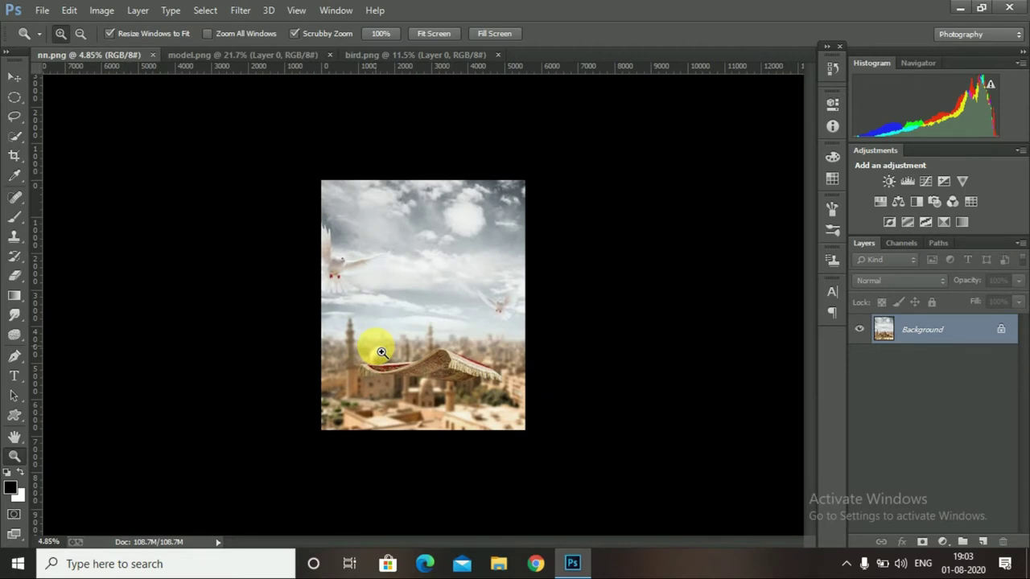
pyautogui.moveTo(489, 367)
pyautogui.mouseDown()
pyautogui.moveTo(499, 380)
pyautogui.moveTo(402, 333)
pyautogui.moveTo(453, 345)
pyautogui.mouseUp()
pyautogui.click(271, 57)
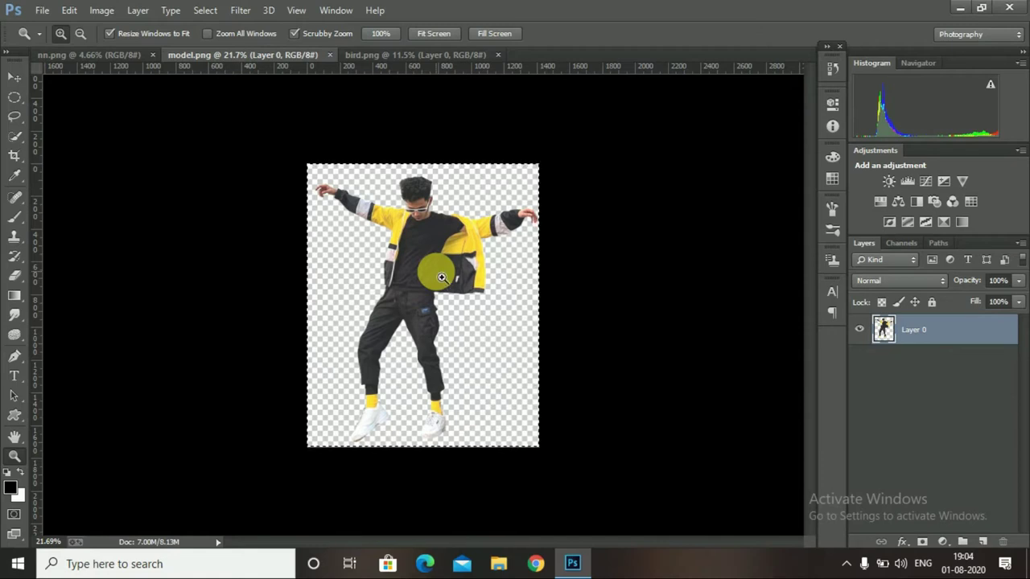
pyautogui.click(129, 56)
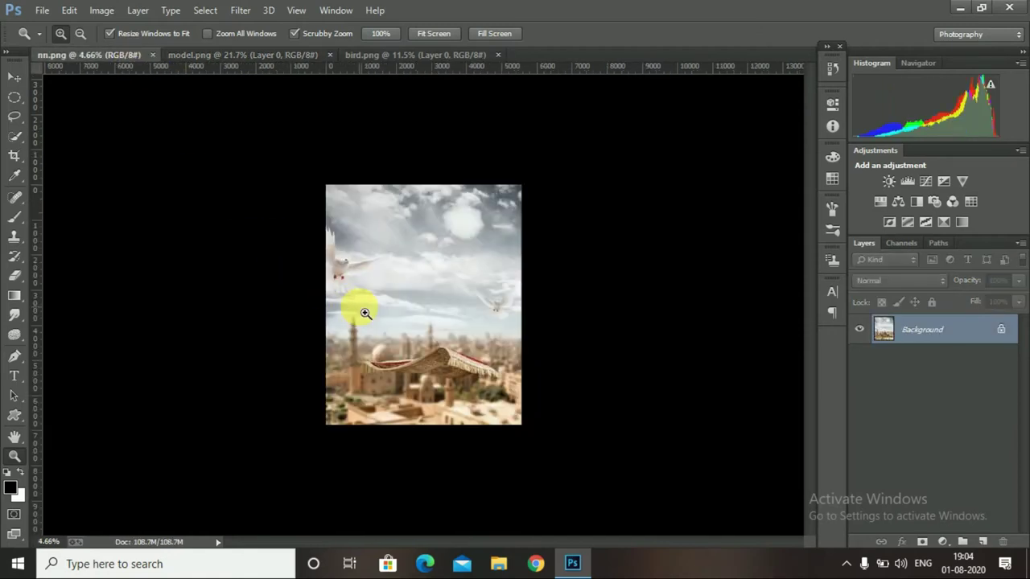
# Paste the man into the city scene as Layer 1 and enlarge the view.
pyautogui.hotkey('ctrl', 'v')
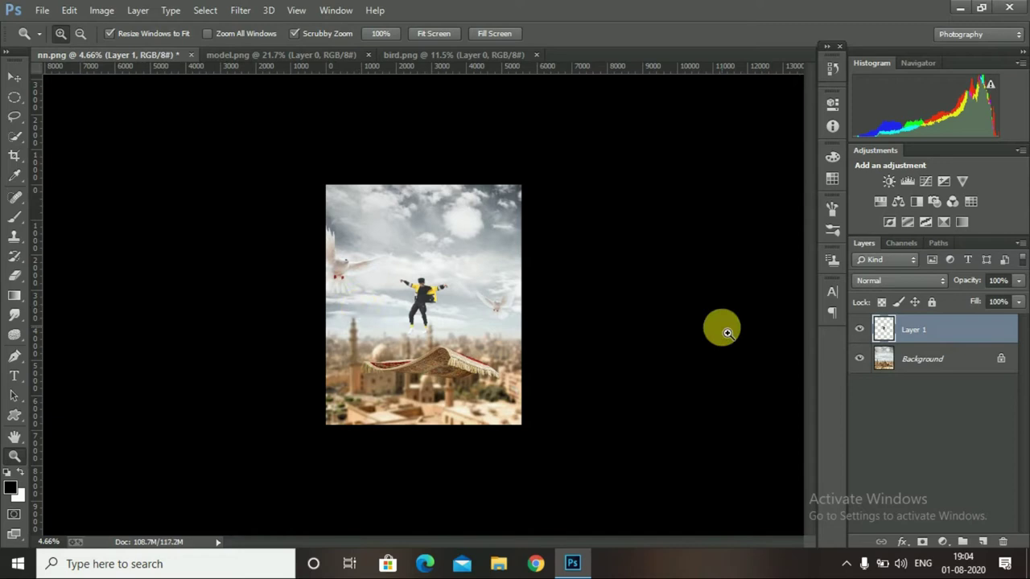
pyautogui.moveTo(491, 328)
pyautogui.mouseDown()
pyautogui.moveTo(494, 375)
pyautogui.moveTo(502, 363)
pyautogui.mouseUp()
pyautogui.click(642, 307)
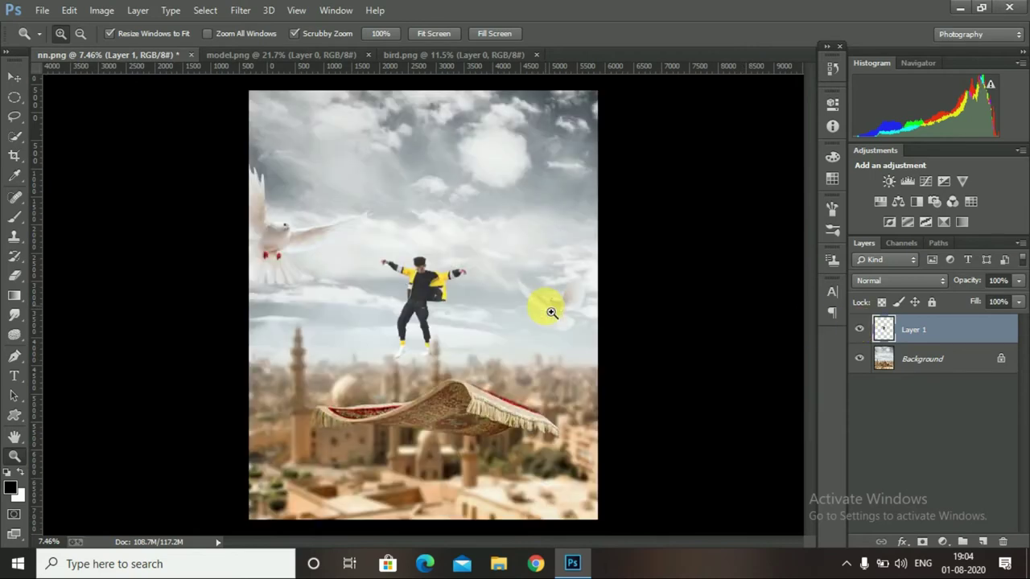
# Convert Layer 1 to a smart object and turn on CMYK colour proofing.
pyautogui.rightClick(905, 332)
pyautogui.click(668, 184)
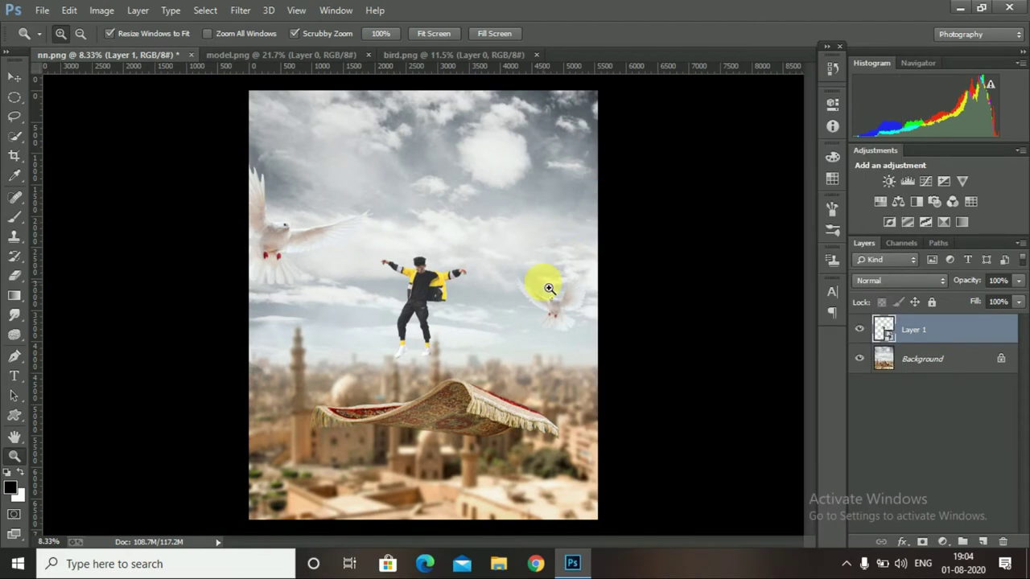
pyautogui.hotkey('ctrl', 'y')
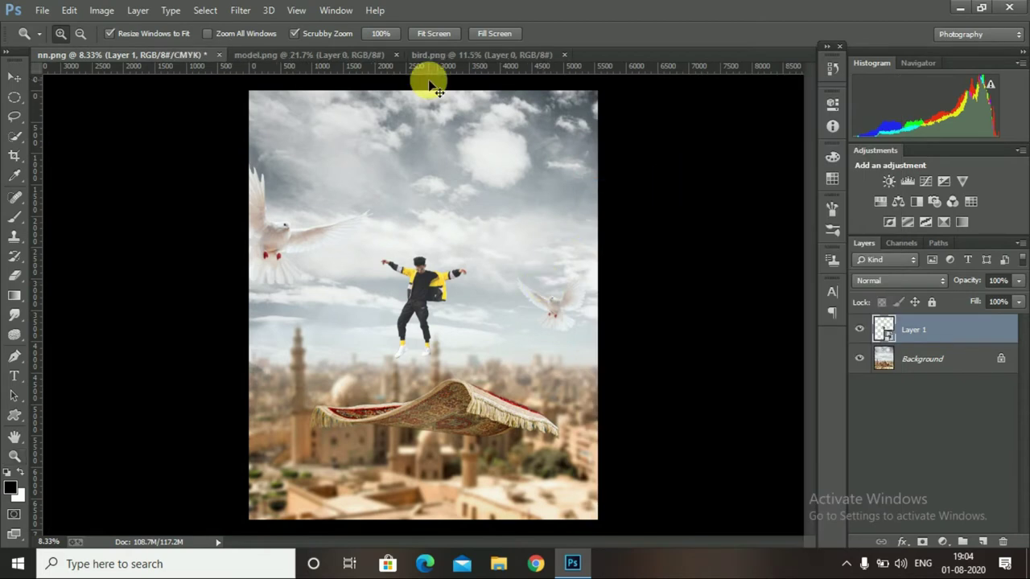
# Scale the man to about 228% and move him so his feet rest on the carpet.
pyautogui.hotkey('ctrl', 't')
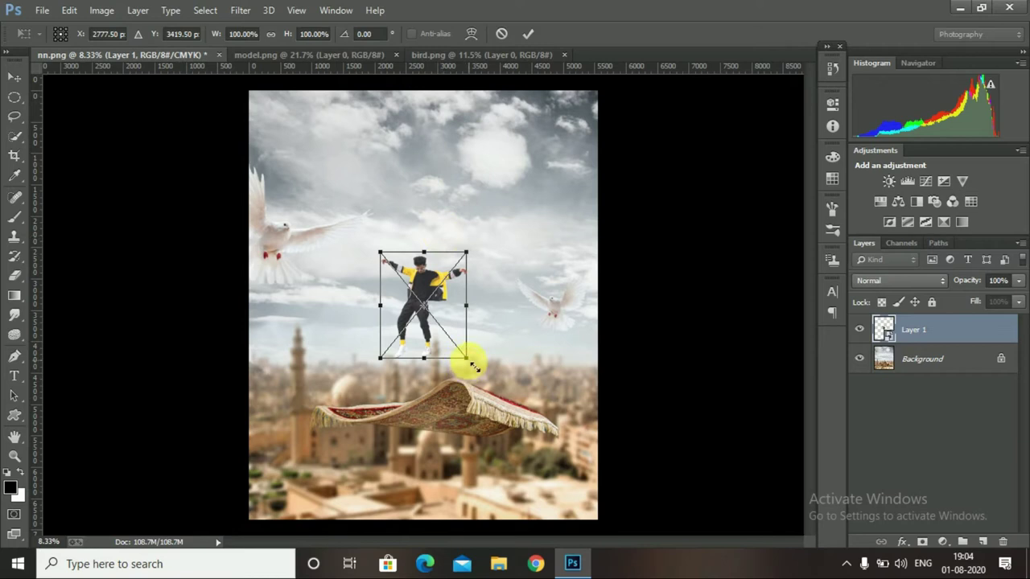
pyautogui.moveTo(475, 367)
pyautogui.mouseDown()
pyautogui.moveTo(478, 357)
pyautogui.moveTo(624, 499)
pyautogui.mouseUp()
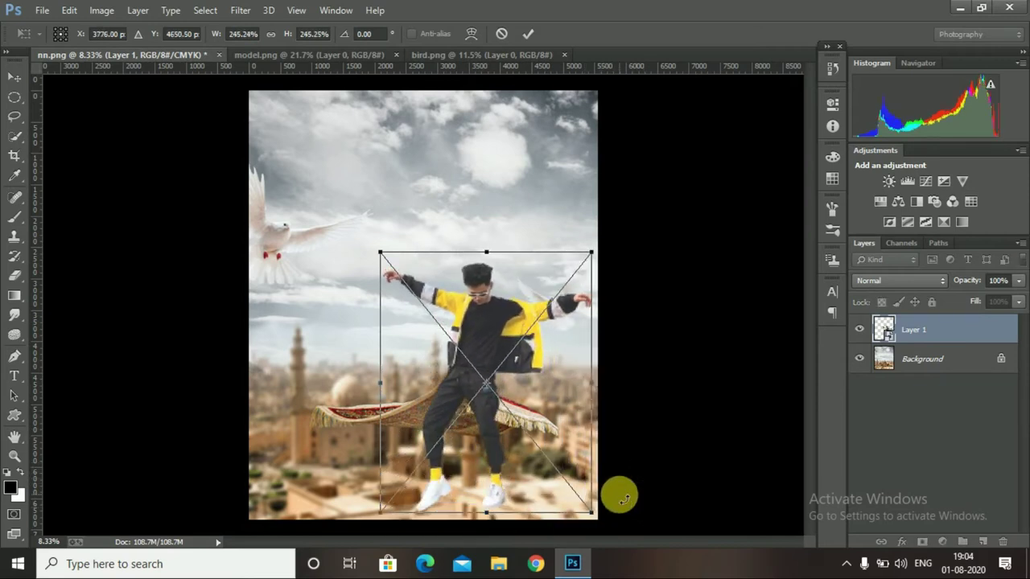
pyautogui.moveTo(487, 314); pyautogui.dragTo(422, 211)
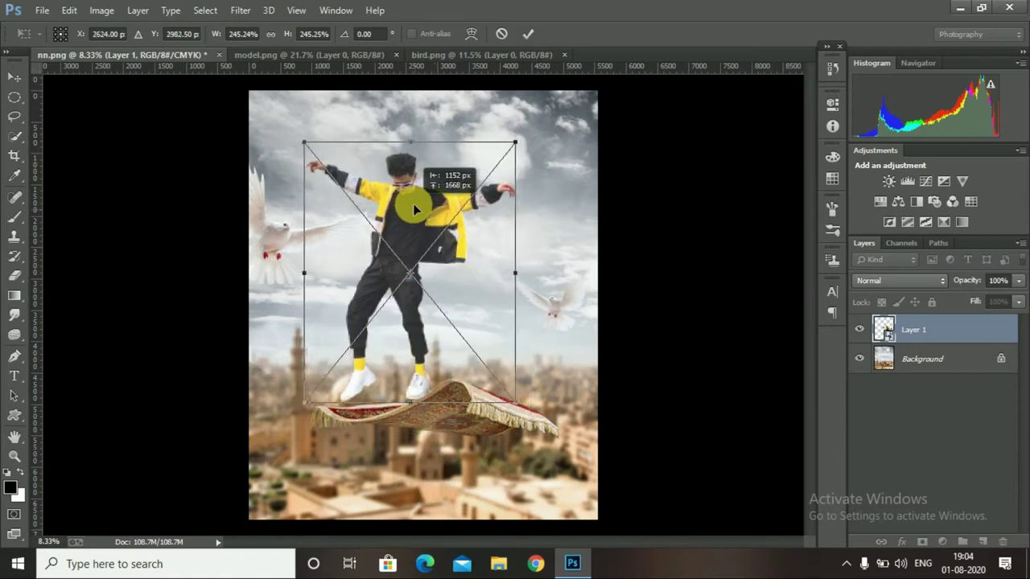
pyautogui.moveTo(421, 211); pyautogui.dragTo(430, 232)
pyautogui.moveTo(536, 425); pyautogui.dragTo(527, 420)
pyautogui.moveTo(432, 223); pyautogui.dragTo(428, 253)
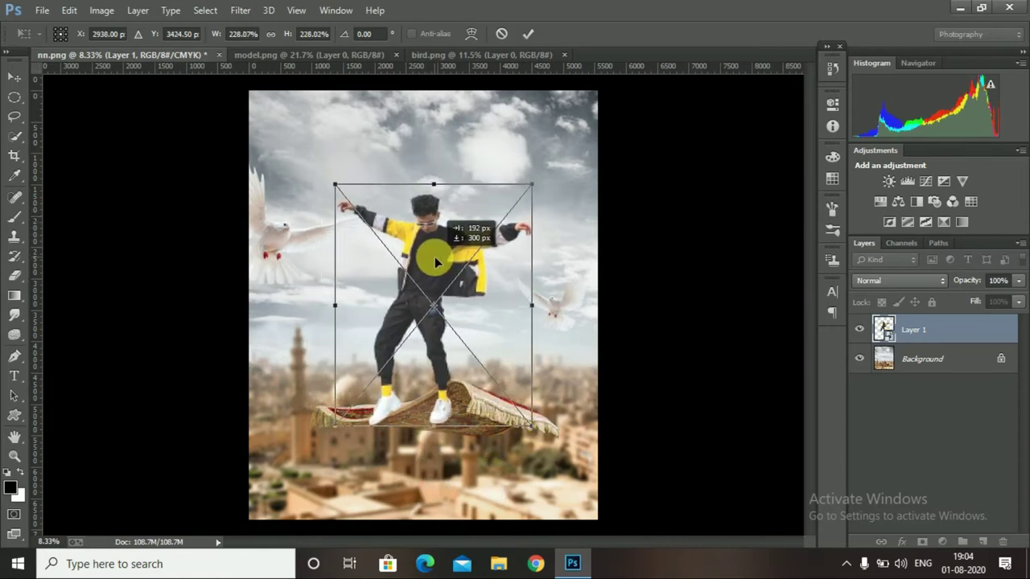
pyautogui.click(529, 32)
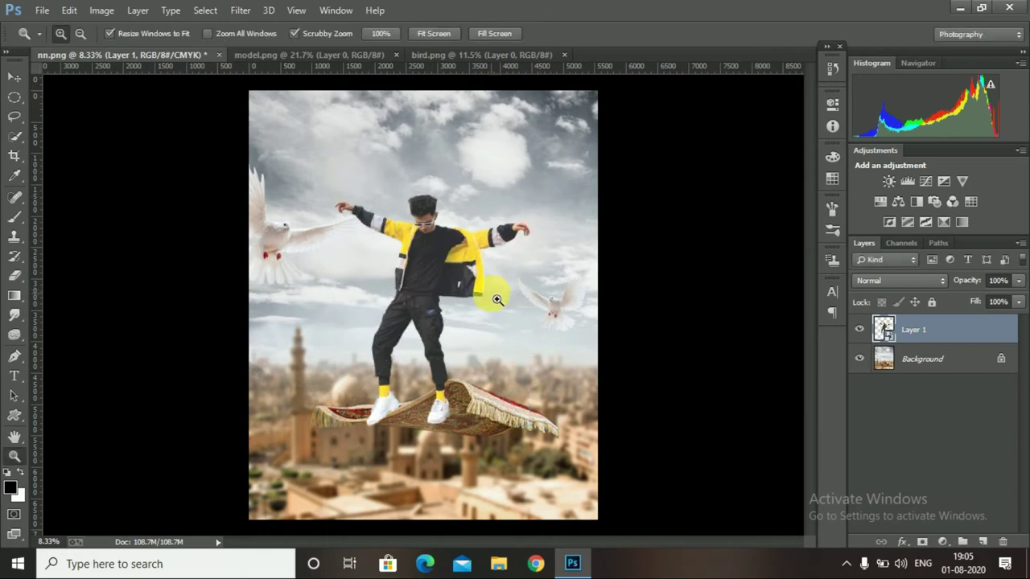
# Zoom in on the legs and carpet and lower Layer 1's opacity to 47%.
pyautogui.moveTo(497, 299); pyautogui.dragTo(501, 296)
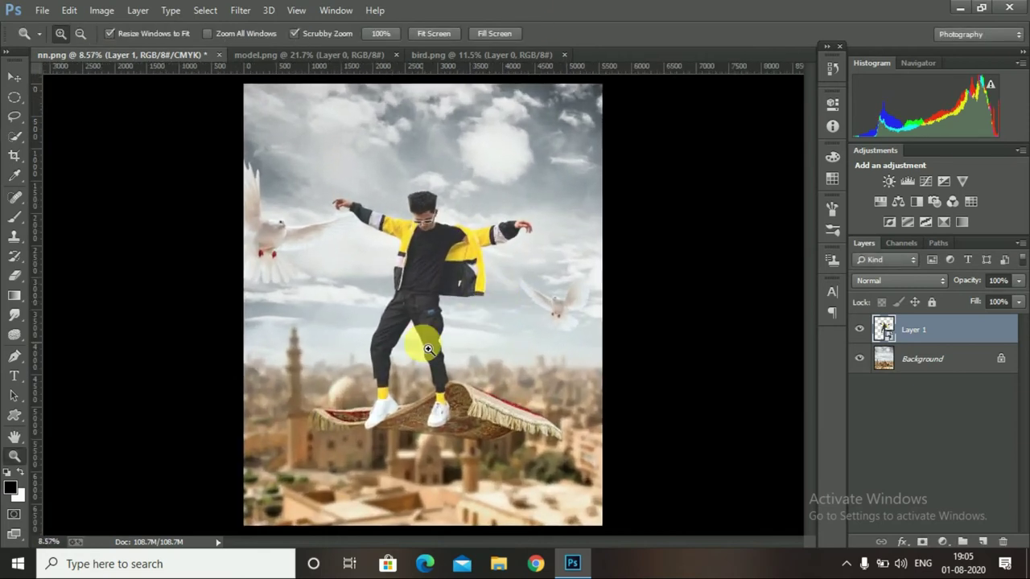
pyautogui.moveTo(446, 391); pyautogui.dragTo(376, 471)
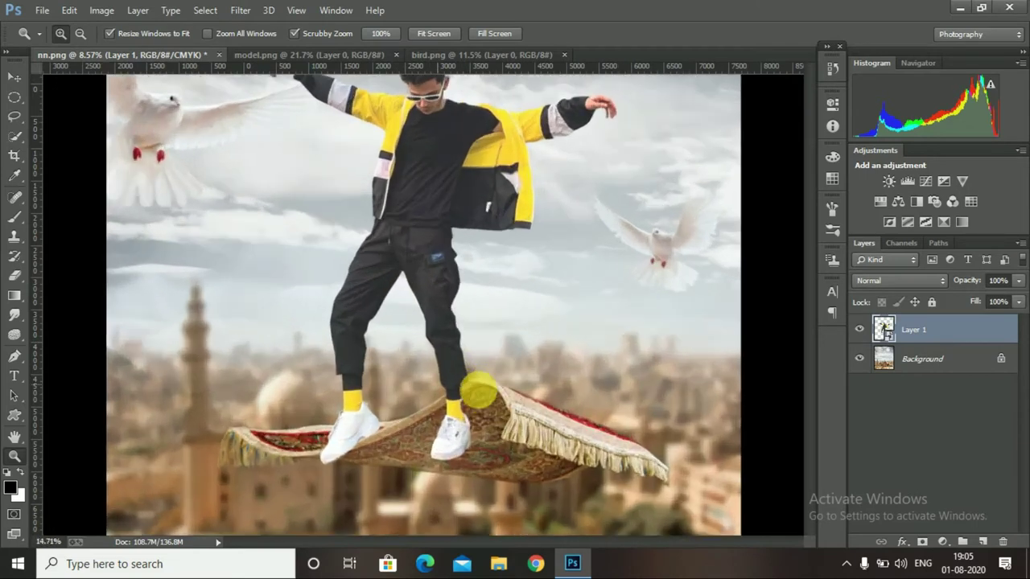
pyautogui.click(376, 471)
pyautogui.scroll(-2, 376, 472)
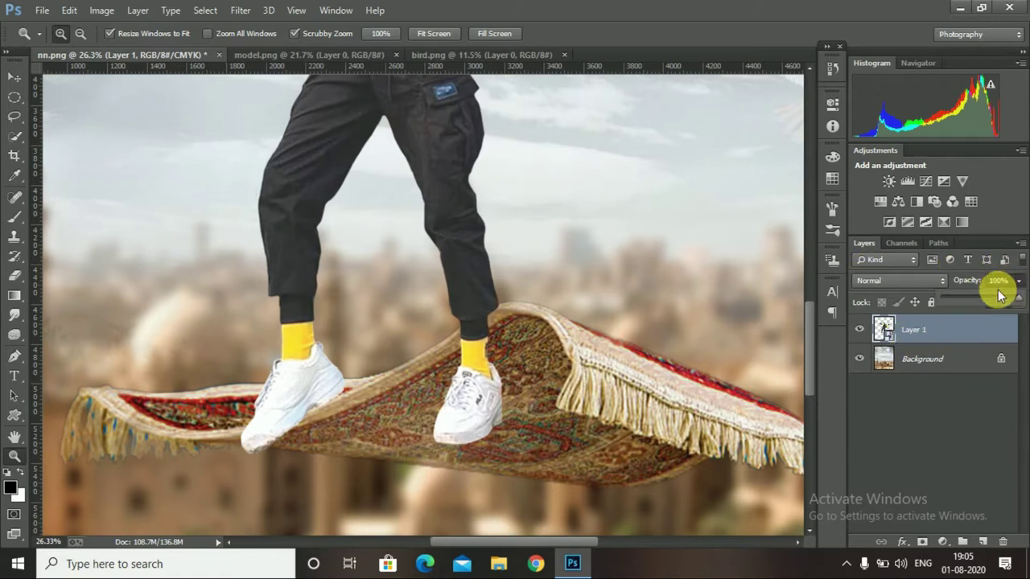
pyautogui.moveTo(994, 297); pyautogui.dragTo(986, 296)
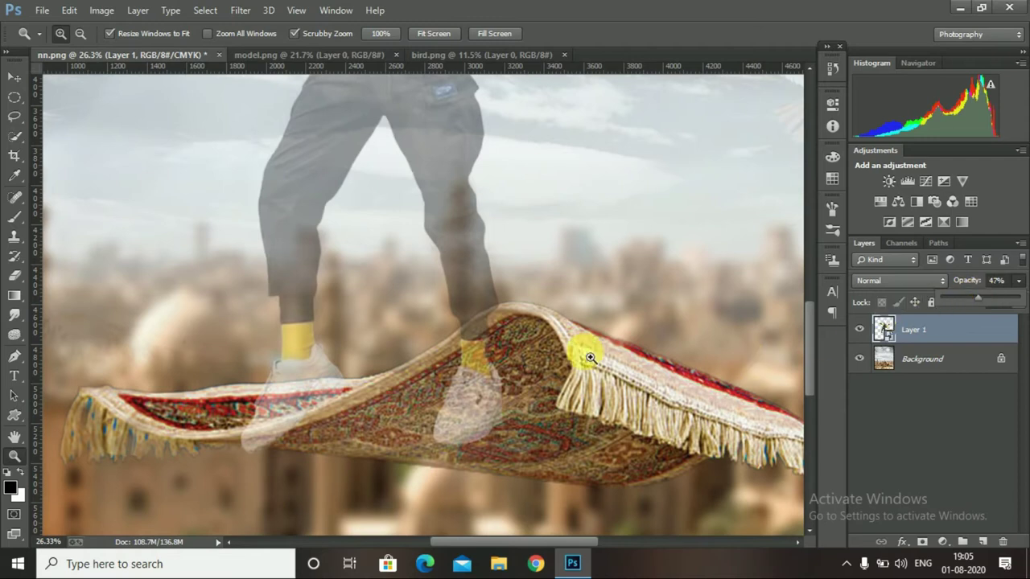
# Choose the standard Eraser and rasterize the man's smart-object layer for erasing.
pyautogui.click(12, 280)
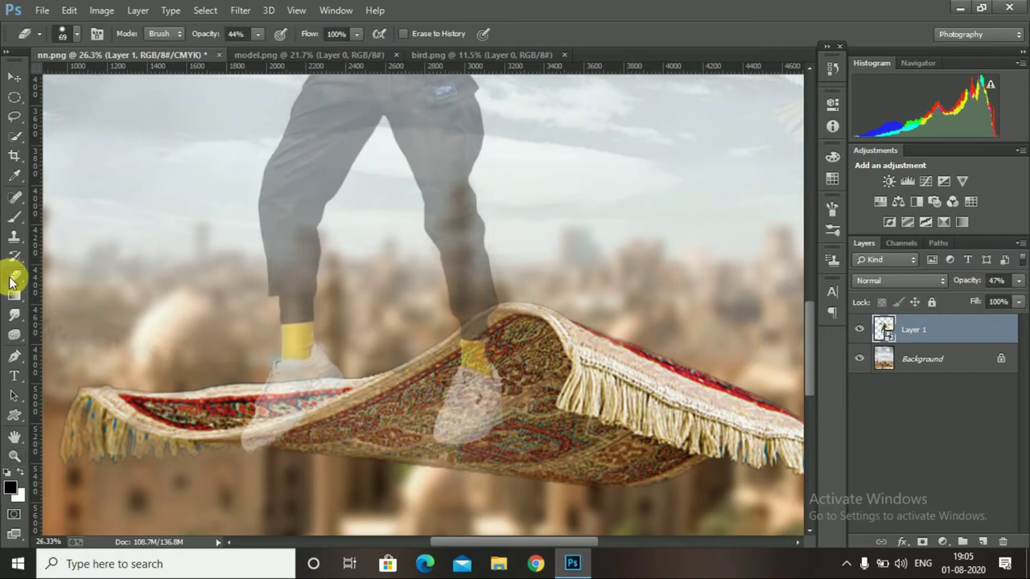
pyautogui.rightClick(12, 280)
pyautogui.click(60, 271)
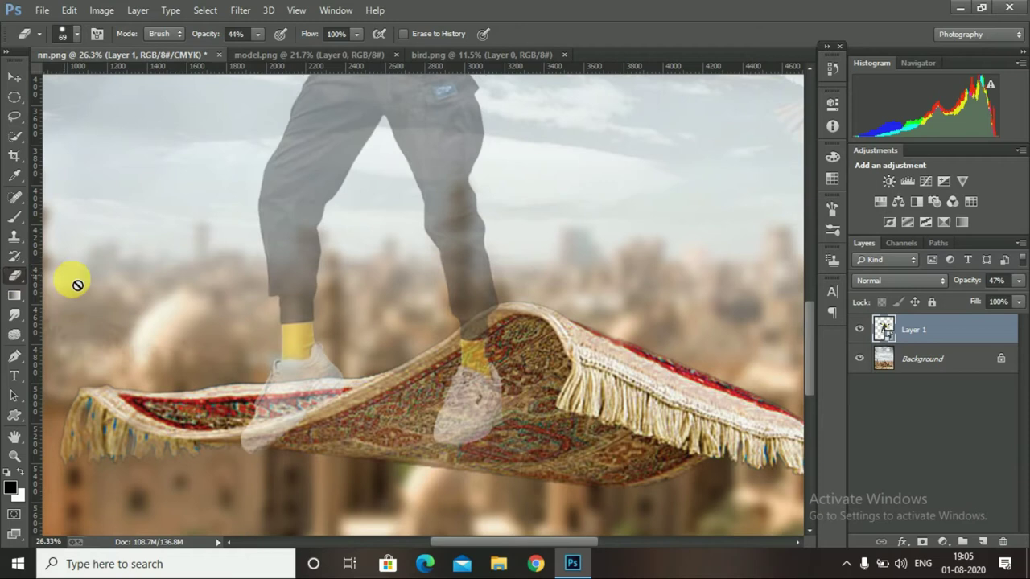
pyautogui.click(552, 390)
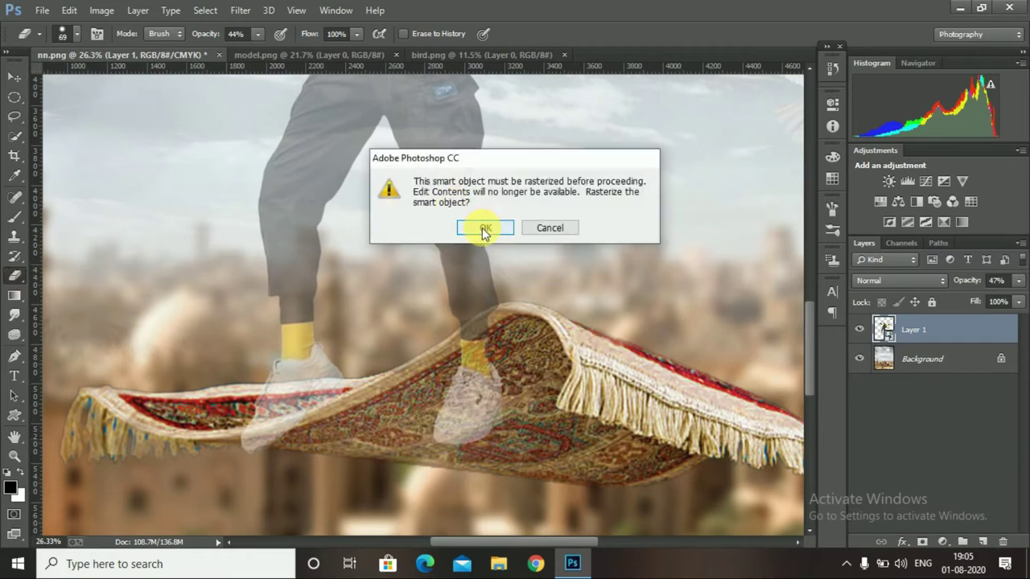
pyautogui.click(483, 229)
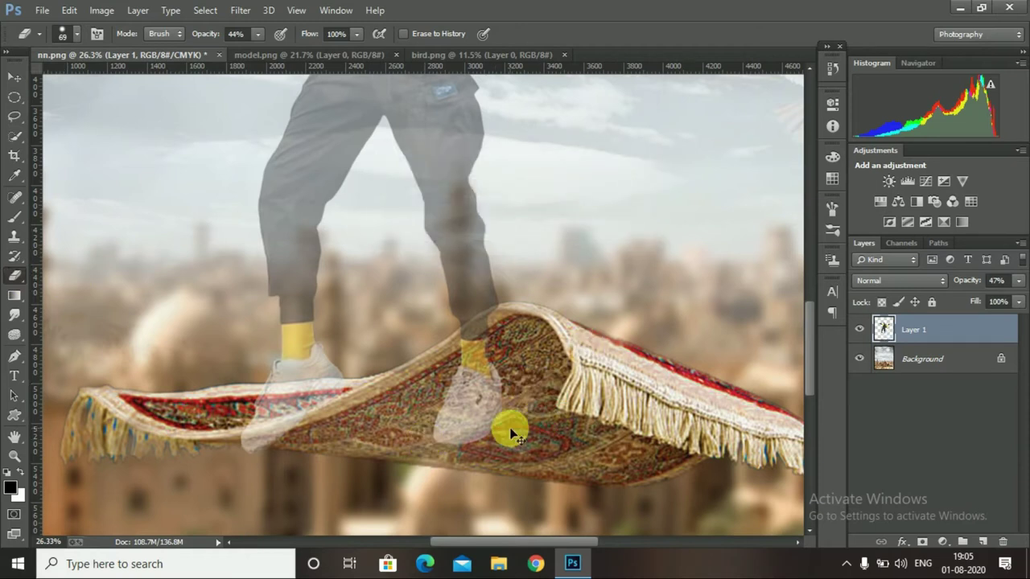
pyautogui.scroll(2, 512, 435)
pyautogui.scroll(1, 519, 440)
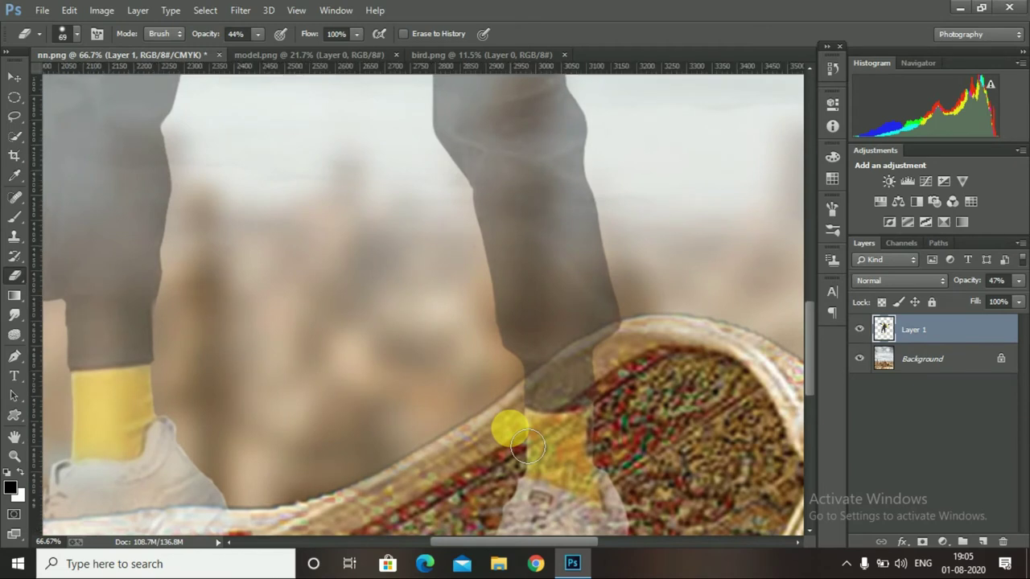
pyautogui.scroll(-5, 505, 425)
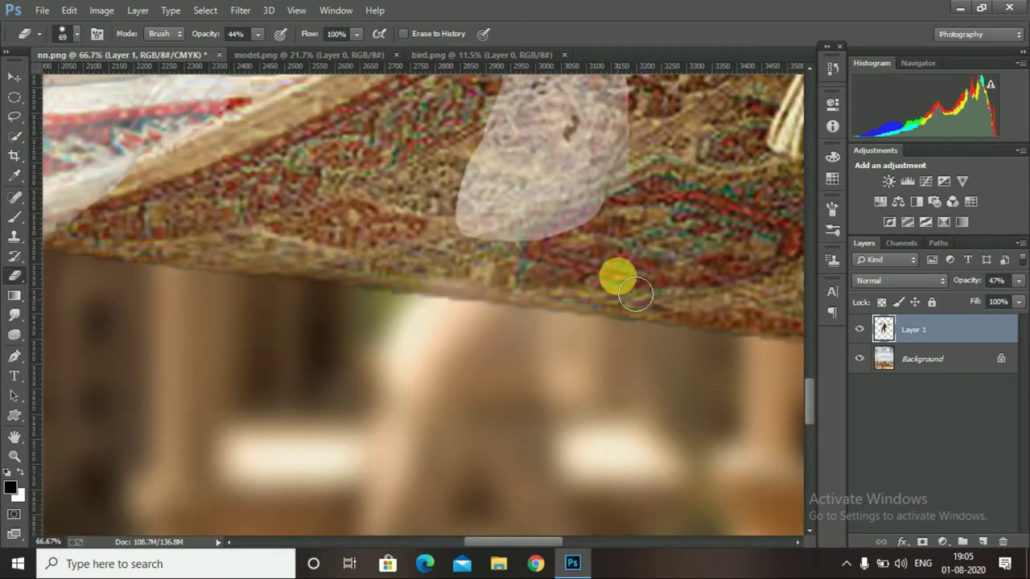
pyautogui.scroll(2, 636, 293)
pyautogui.scroll(-3, 636, 293)
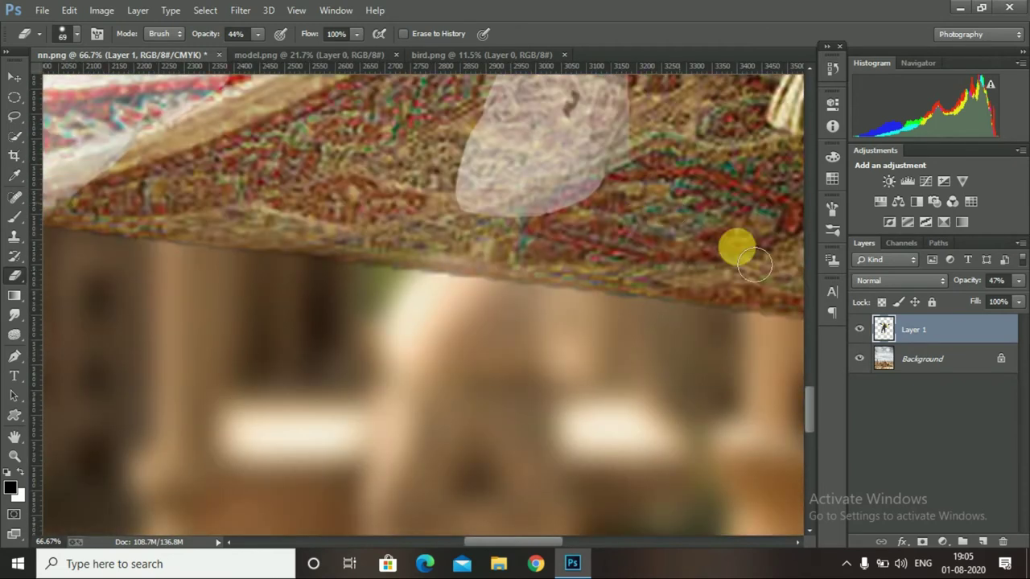
pyautogui.moveTo(810, 397)
pyautogui.mouseDown()
pyautogui.moveTo(811, 345)
pyautogui.moveTo(809, 378)
pyautogui.mouseUp()
# Set the Eraser to 100% opacity and erase the ghost shoe from the carpet.
pyautogui.moveTo(601, 304)
pyautogui.mouseDown()
pyautogui.moveTo(662, 232)
pyautogui.moveTo(501, 271)
pyautogui.moveTo(491, 294)
pyautogui.mouseUp()
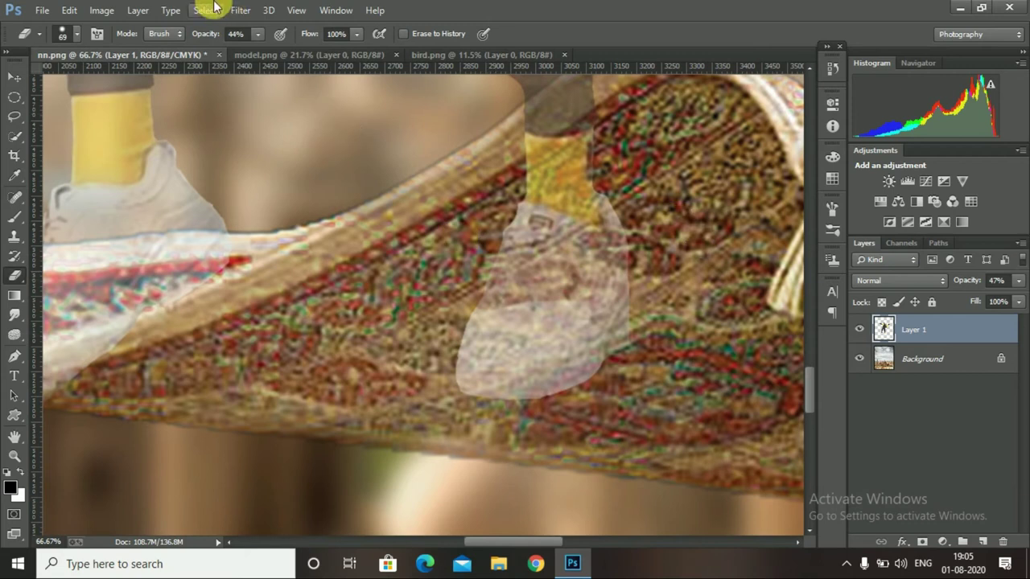
pyautogui.moveTo(255, 35); pyautogui.dragTo(358, 63)
pyautogui.moveTo(541, 313)
pyautogui.mouseDown()
pyautogui.moveTo(479, 313)
pyautogui.moveTo(634, 251)
pyautogui.moveTo(673, 214)
pyautogui.moveTo(641, 197)
pyautogui.moveTo(506, 244)
pyautogui.mouseUp()
pyautogui.moveTo(572, 205)
pyautogui.mouseDown()
pyautogui.moveTo(489, 368)
pyautogui.moveTo(662, 230)
pyautogui.moveTo(662, 284)
pyautogui.moveTo(509, 385)
pyautogui.moveTo(480, 419)
pyautogui.moveTo(608, 404)
pyautogui.moveTo(480, 386)
pyautogui.moveTo(651, 247)
pyautogui.mouseUp()
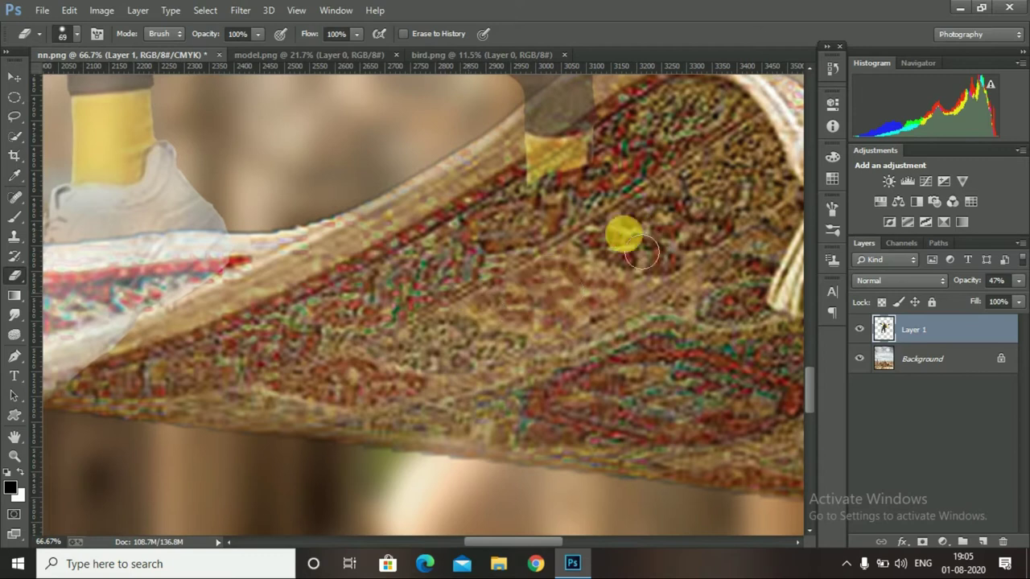
pyautogui.scroll(1, 578, 241)
pyautogui.scroll(2, 579, 243)
pyautogui.scroll(-1, 567, 234)
pyautogui.scroll(-2, 563, 230)
pyautogui.scroll(-1, 563, 230)
pyautogui.scroll(1, 563, 231)
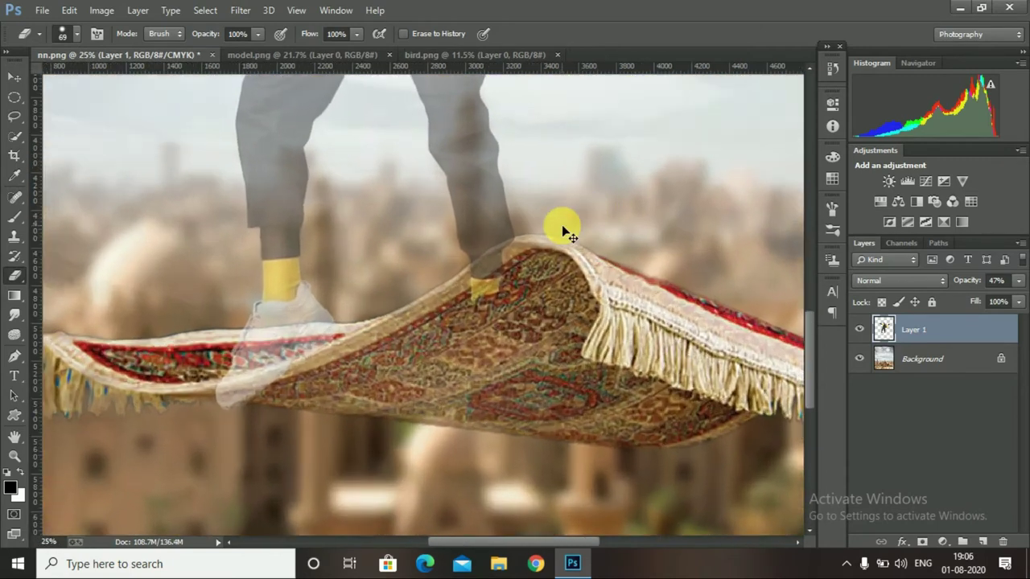
pyautogui.scroll(1, 562, 225)
pyautogui.scroll(3, 560, 228)
# Erase the yellow patch below the sock along the carpet edge.
pyautogui.moveTo(668, 285)
pyautogui.mouseDown()
pyautogui.moveTo(746, 215)
pyautogui.moveTo(591, 280)
pyautogui.moveTo(623, 228)
pyautogui.mouseUp()
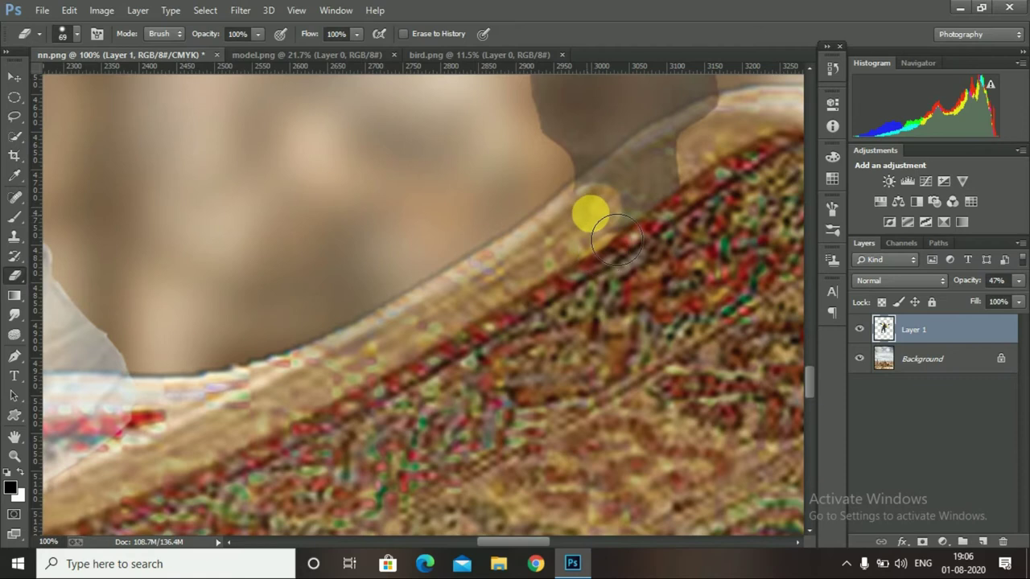
pyautogui.rightClick(617, 239)
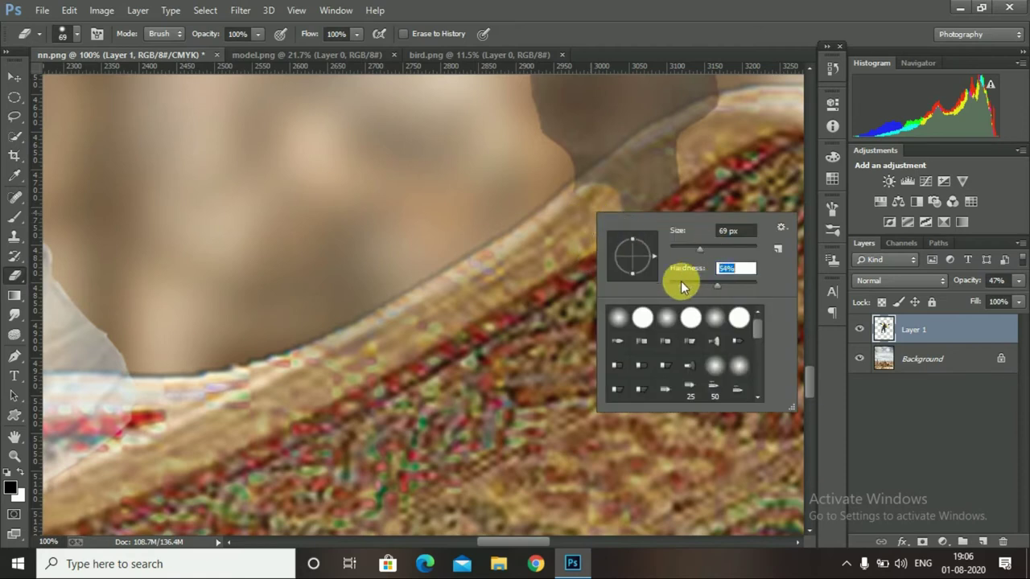
pyautogui.press('Return')
pyautogui.moveTo(574, 322)
pyautogui.mouseDown()
pyautogui.moveTo(671, 280)
pyautogui.moveTo(719, 231)
pyautogui.moveTo(712, 207)
pyautogui.moveTo(589, 231)
pyautogui.moveTo(600, 241)
pyautogui.mouseUp()
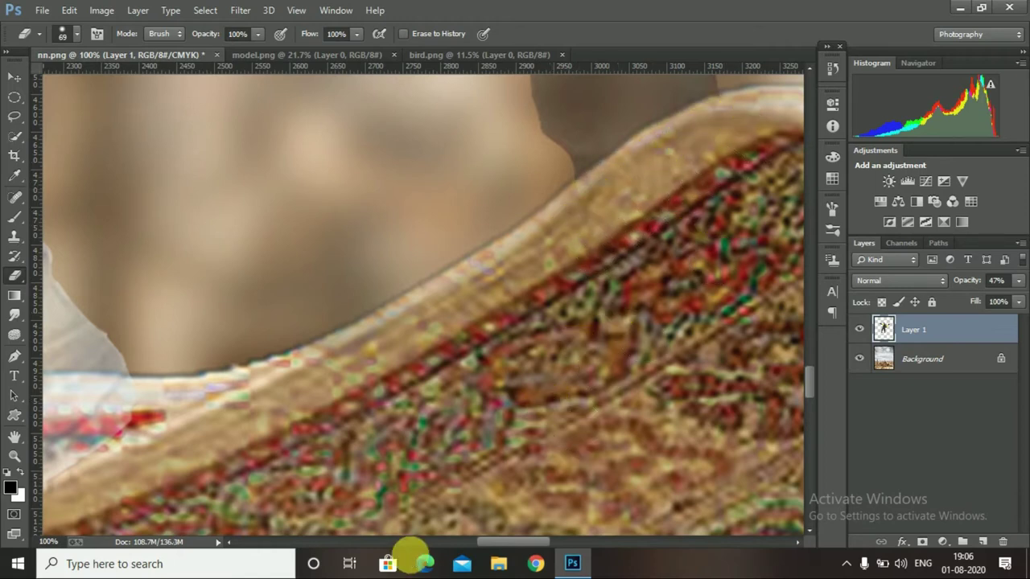
# Zoom out to the whole composition and set Layer 1's opacity back to 100%.
pyautogui.hotkey('ctrl', '-')
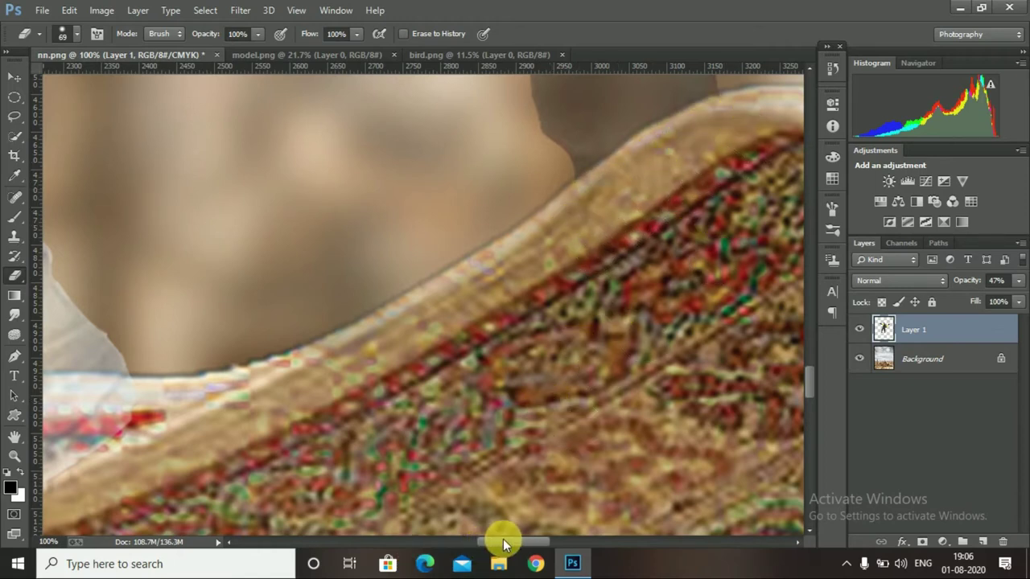
pyautogui.hotkey('ctrl', '-')
pyautogui.hotkey('ctrl', '+')
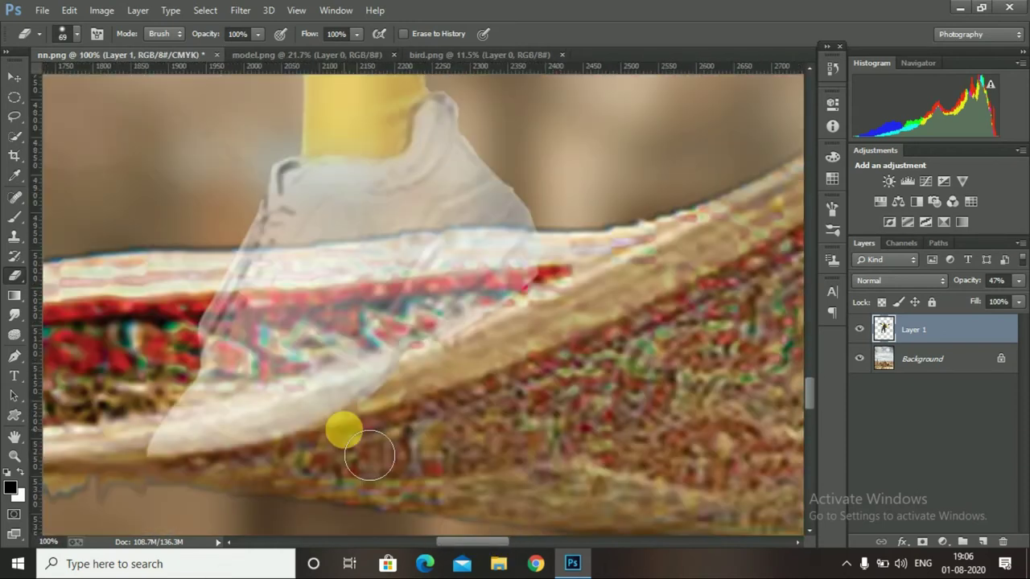
pyautogui.press('z')
pyautogui.scroll(-5, 207, 361)
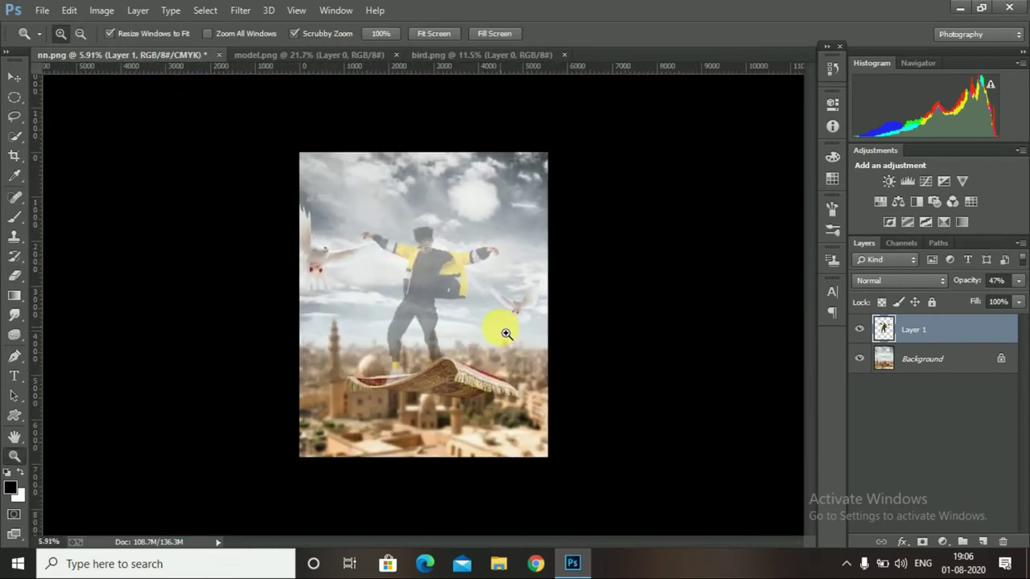
pyautogui.moveTo(505, 333); pyautogui.dragTo(533, 338)
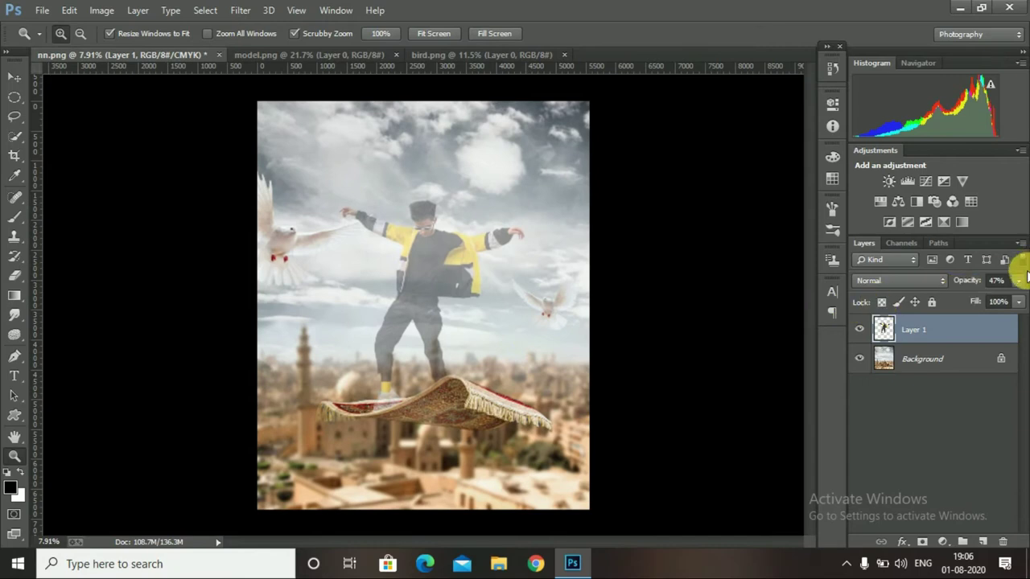
pyautogui.click(1018, 281)
pyautogui.moveTo(1002, 299); pyautogui.dragTo(1022, 297)
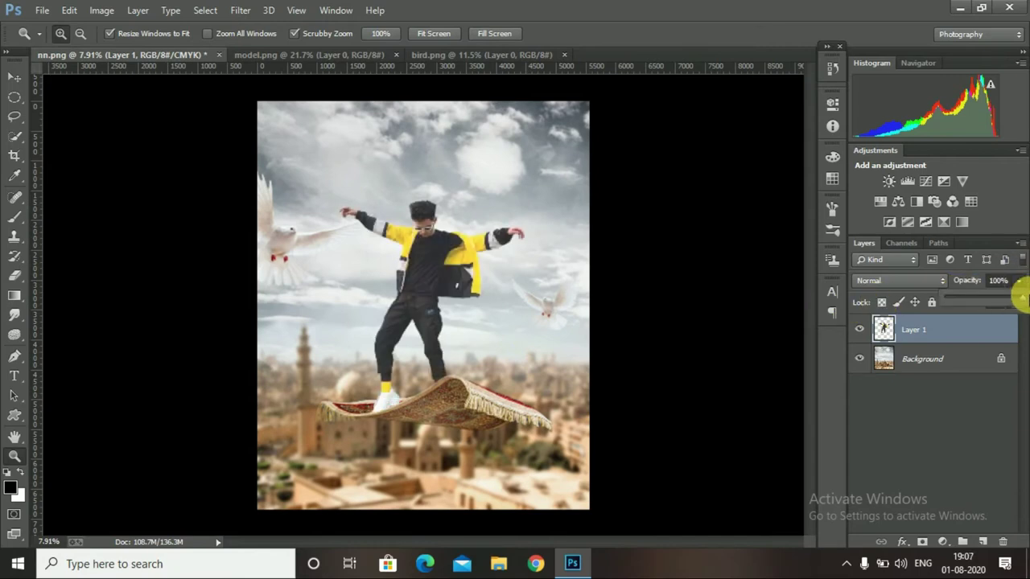
pyautogui.moveTo(444, 398)
pyautogui.mouseDown()
pyautogui.moveTo(467, 402)
pyautogui.moveTo(356, 421)
pyautogui.moveTo(409, 442)
pyautogui.mouseUp()
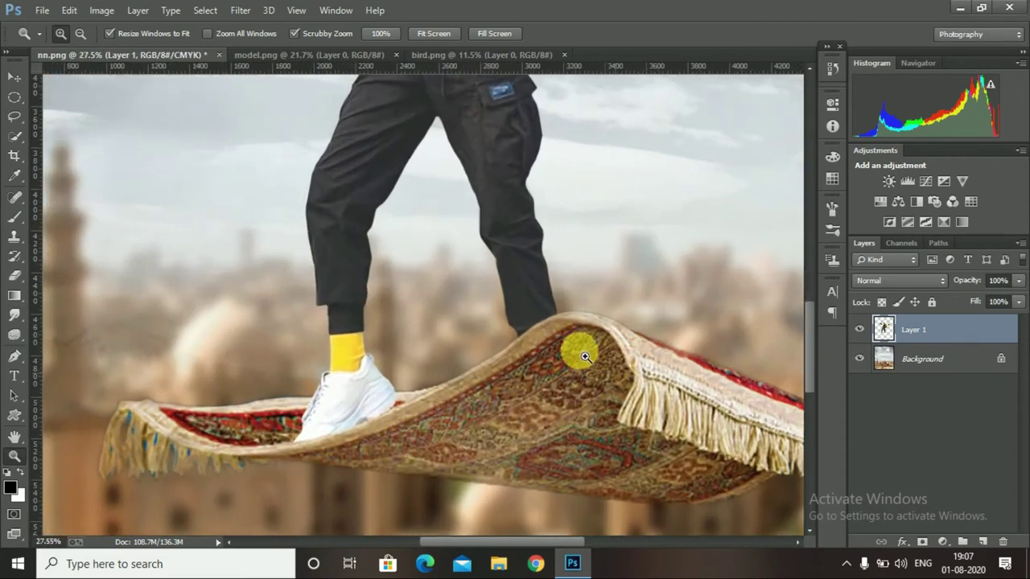
pyautogui.moveTo(544, 361); pyautogui.dragTo(524, 361)
pyautogui.moveTo(342, 432)
pyautogui.mouseDown()
pyautogui.moveTo(524, 421)
pyautogui.moveTo(402, 413)
pyautogui.moveTo(474, 424)
pyautogui.mouseUp()
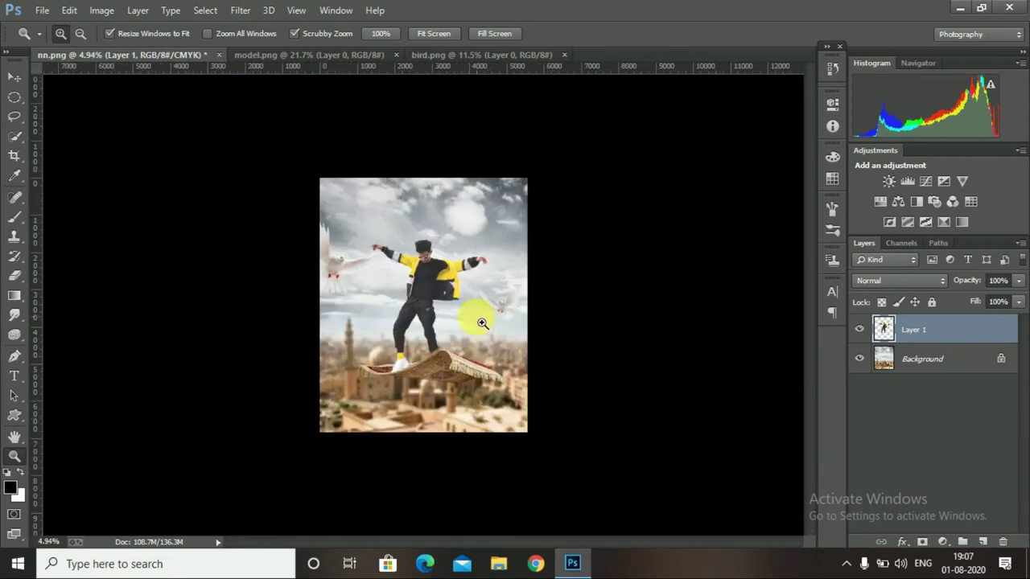
pyautogui.moveTo(472, 317); pyautogui.dragTo(494, 322)
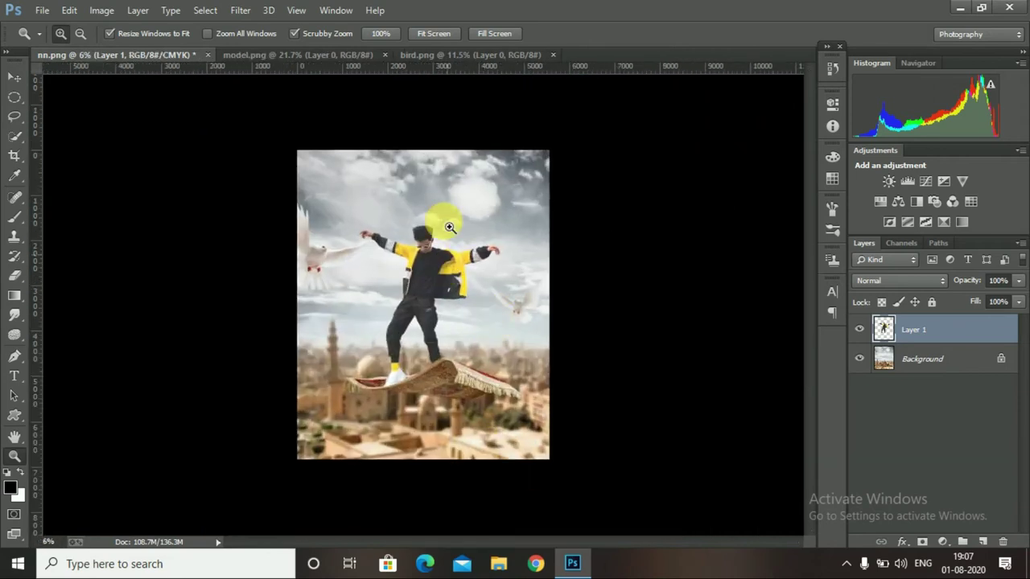
# Copy the whole dove image from bird.png and paste it into nn.png as Layer 2.
pyautogui.click(491, 55)
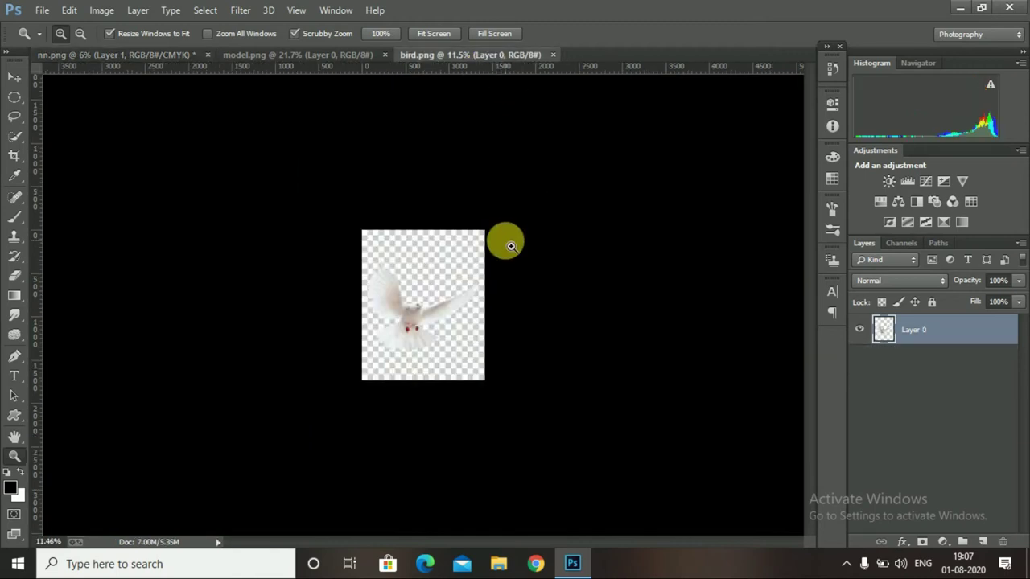
pyautogui.hotkey('ctrl', 'a')
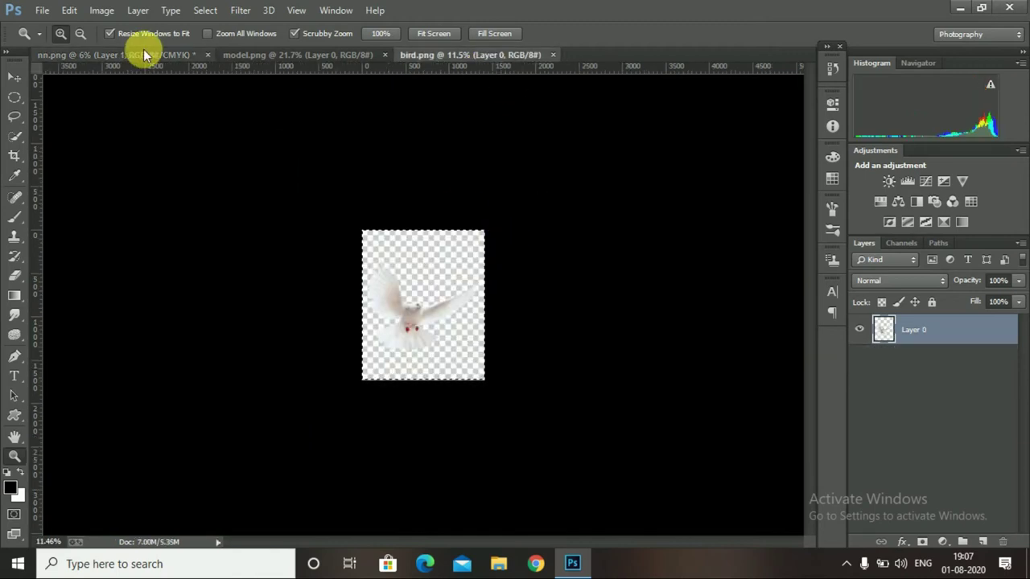
pyautogui.click(145, 57)
pyautogui.hotkey('ctrl', 'v')
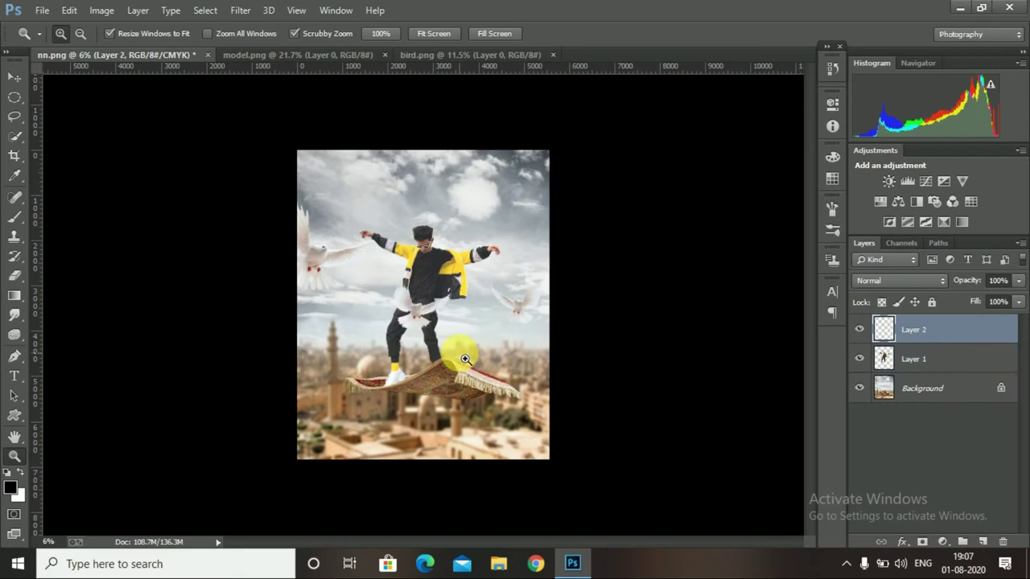
# Convert Layer 2 to a smart object and zoom in on the composition.
pyautogui.rightClick(925, 330)
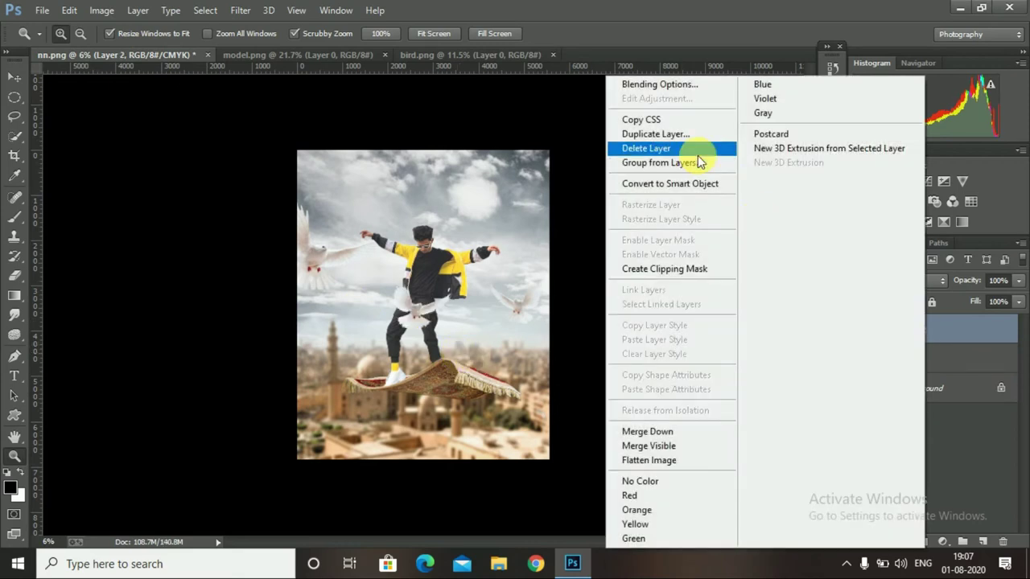
pyautogui.click(693, 186)
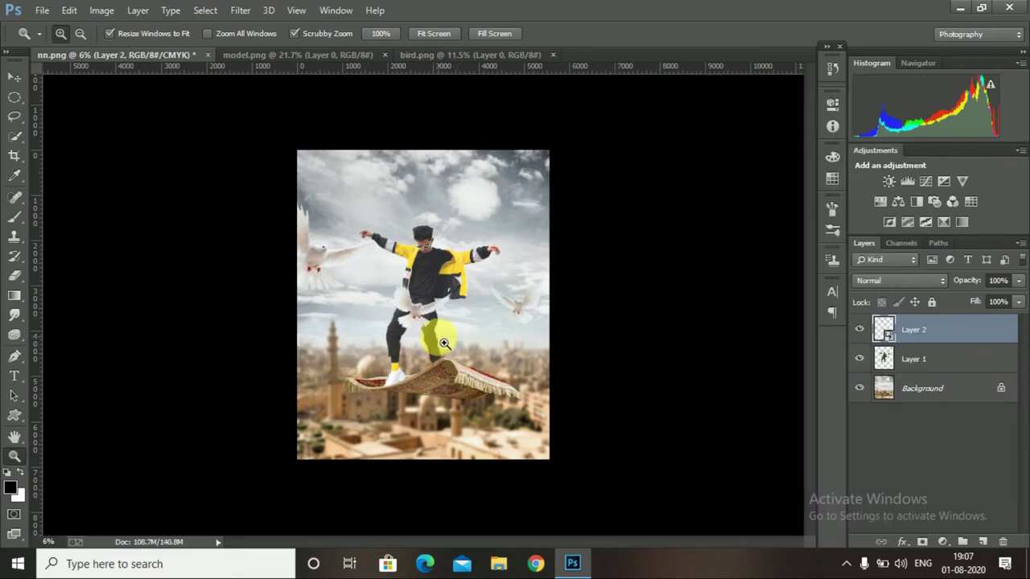
pyautogui.hotkey('ctrl', 't')
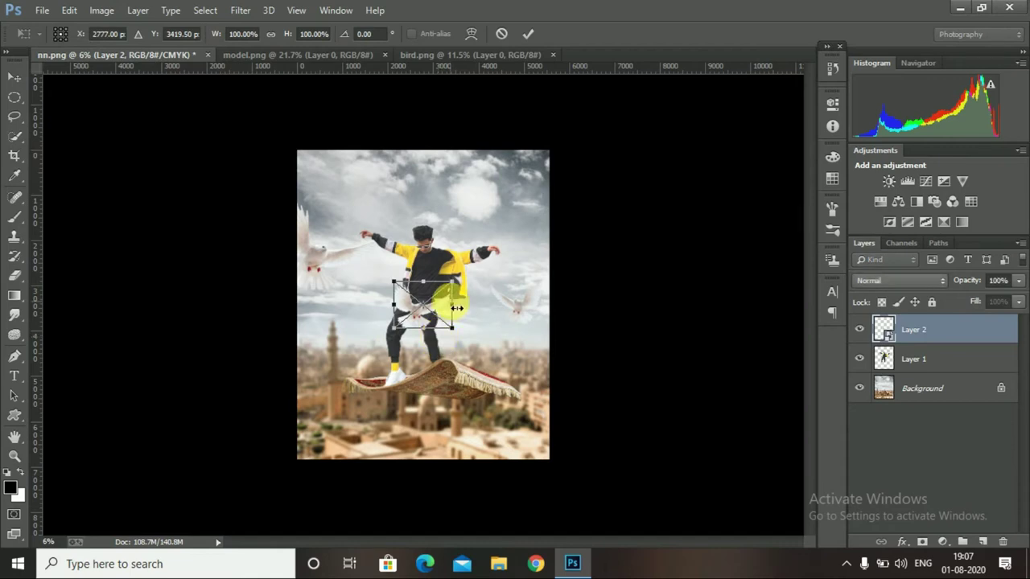
pyautogui.click(501, 33)
pyautogui.press('z')
pyautogui.click(472, 333)
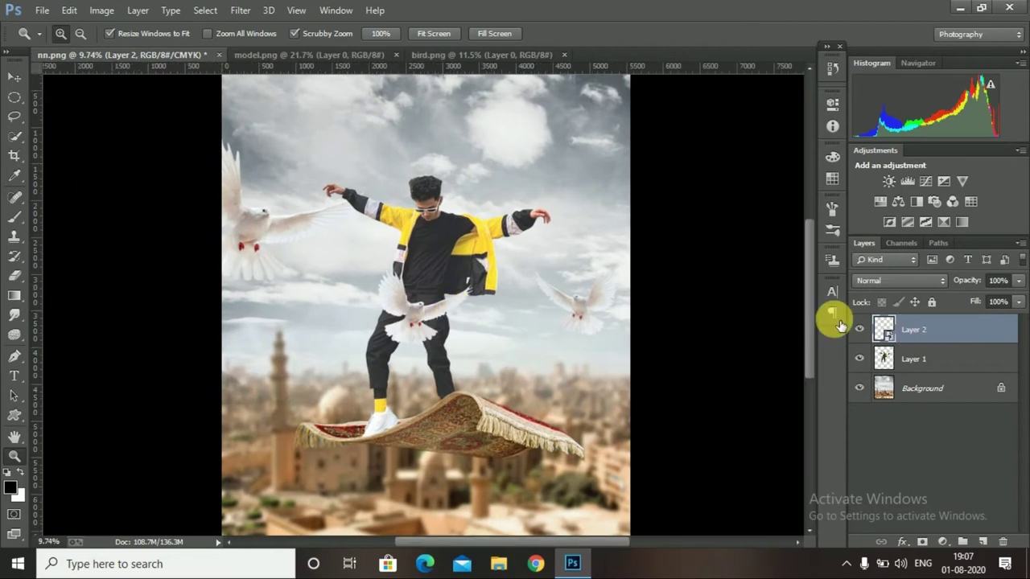
pyautogui.click(239, 11)
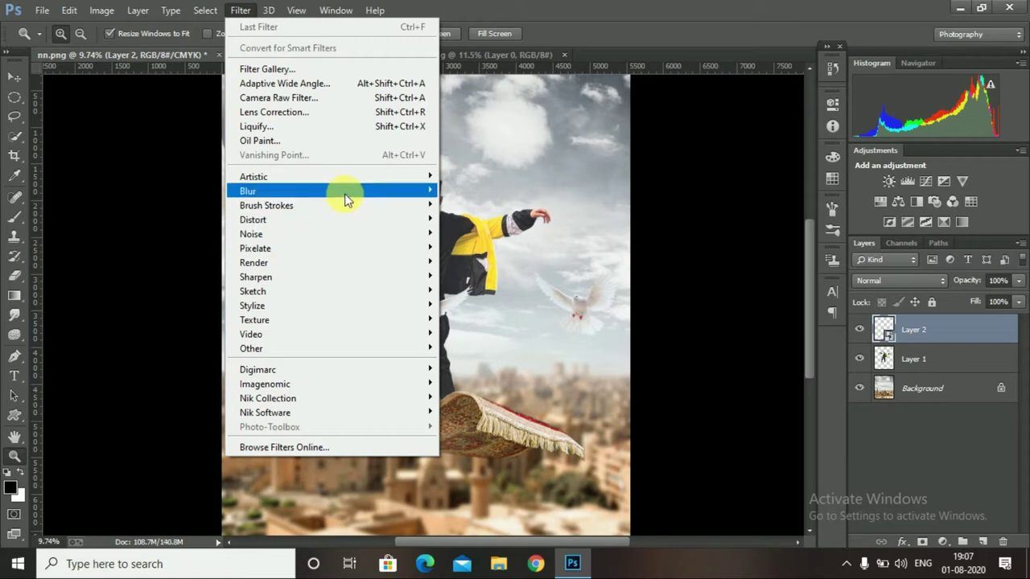
pyautogui.moveTo(247, 191)
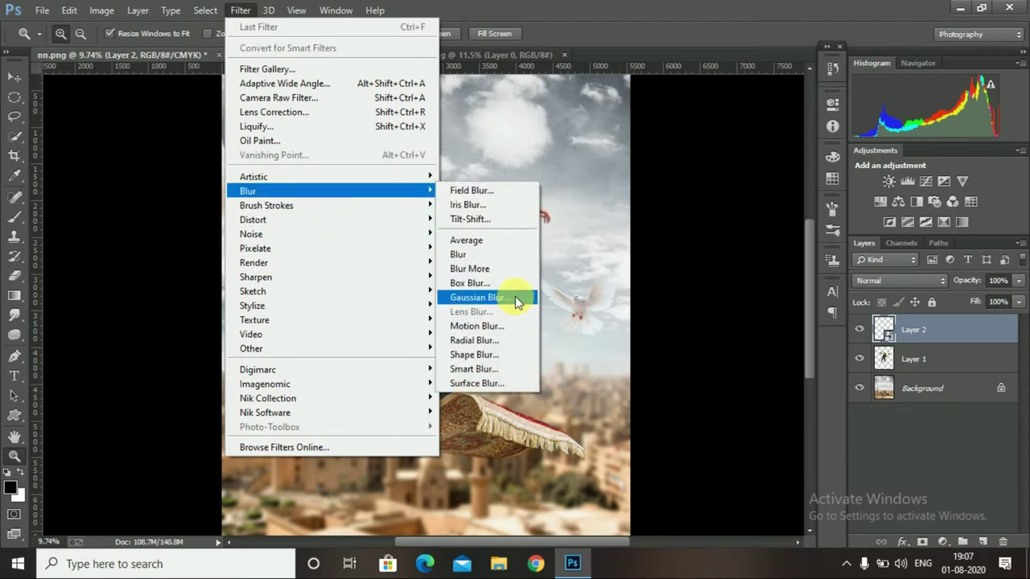
# Apply a Gaussian Blur of about 22.3 pixels to the dove layer as a smart filter.
pyautogui.click(515, 297)
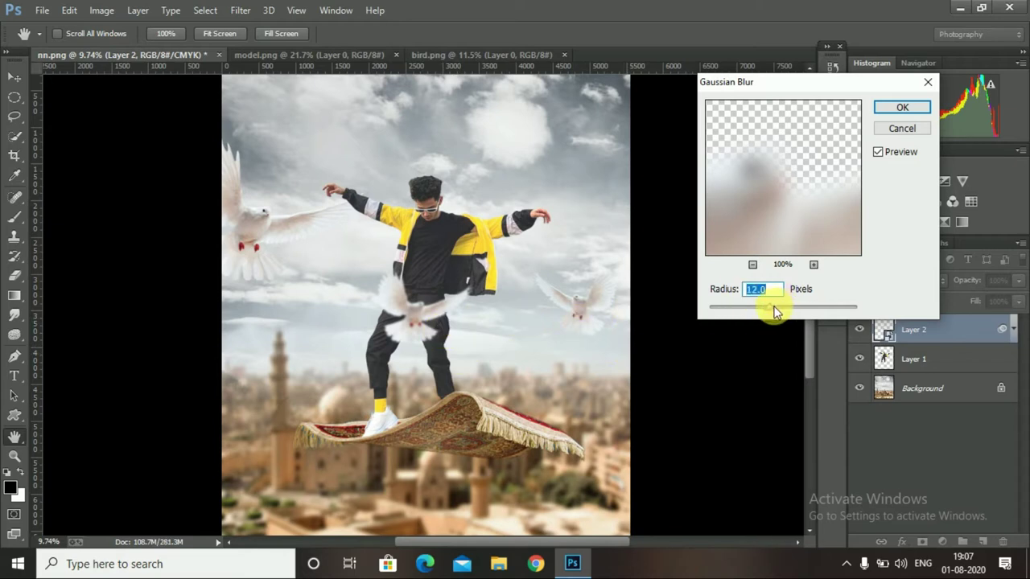
pyautogui.moveTo(782, 309); pyautogui.dragTo(777, 306)
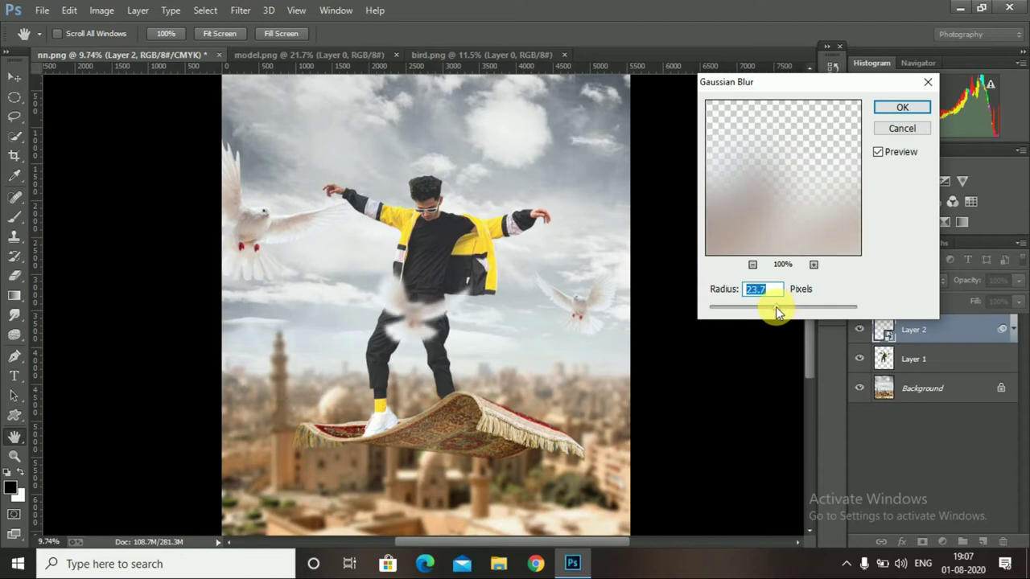
pyautogui.moveTo(776, 311); pyautogui.dragTo(775, 314)
pyautogui.click(903, 108)
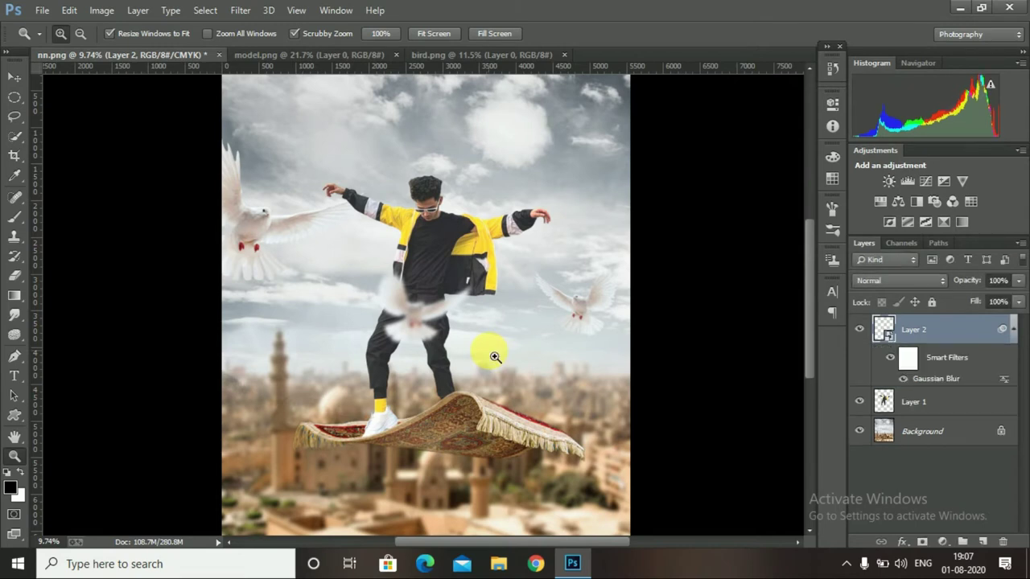
# Scale the blurred dove up about fivefold, move it left, and rotate it about 3 degrees.
pyautogui.moveTo(494, 356); pyautogui.dragTo(441, 356)
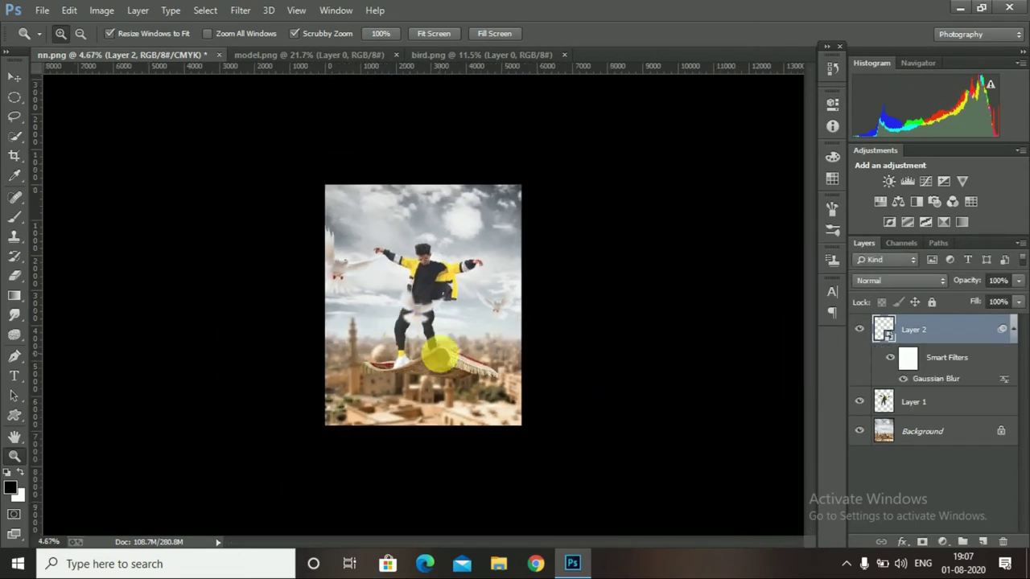
pyautogui.hotkey('ctrl', 't')
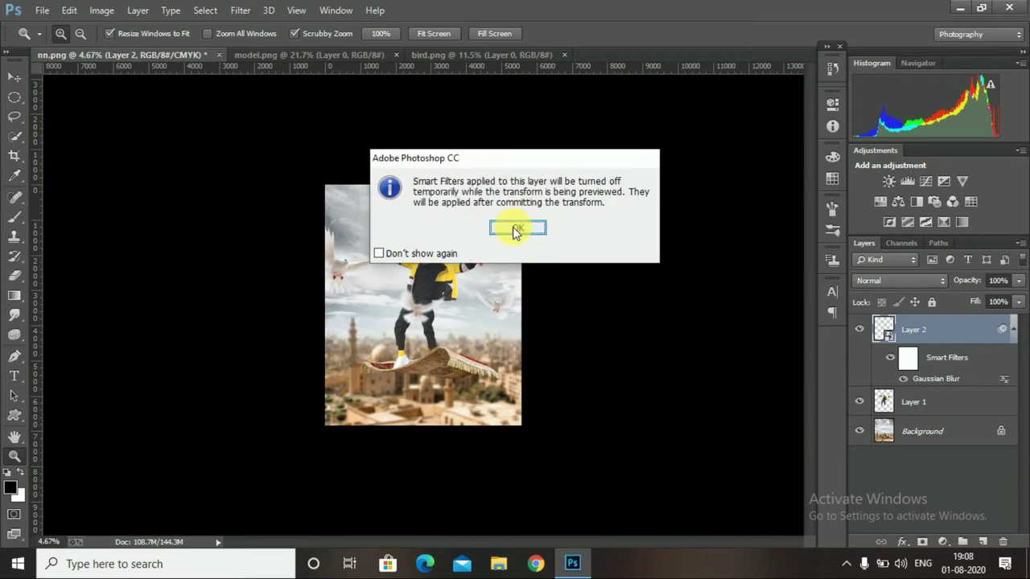
pyautogui.click(515, 228)
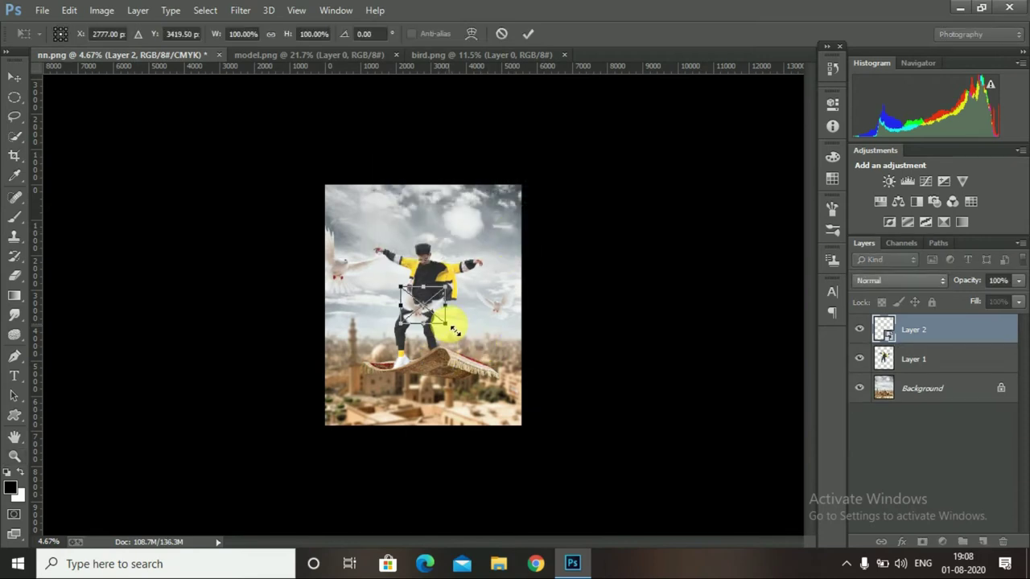
pyautogui.moveTo(456, 331); pyautogui.dragTo(648, 479)
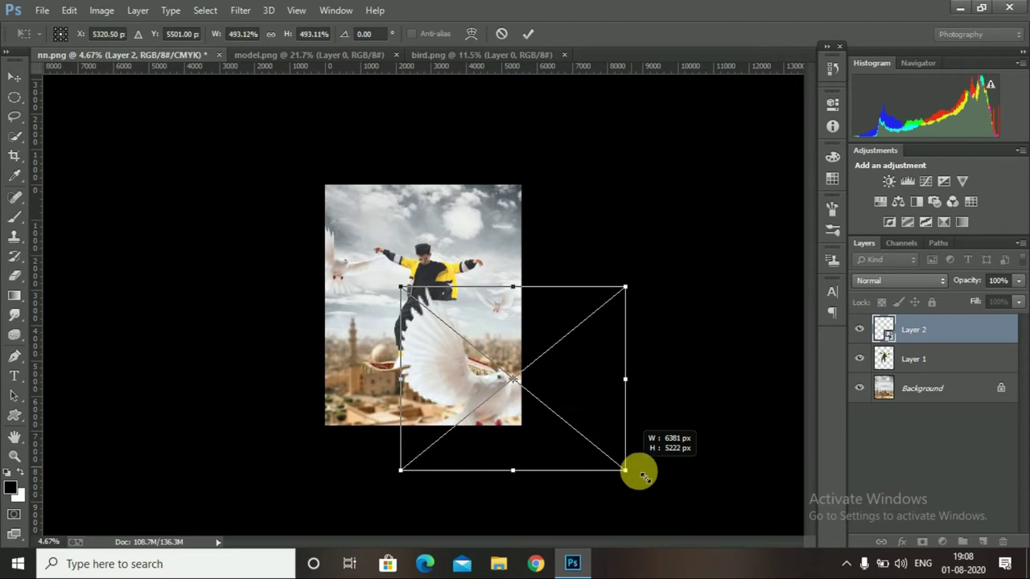
pyautogui.moveTo(573, 369)
pyautogui.mouseDown()
pyautogui.moveTo(348, 398)
pyautogui.moveTo(358, 398)
pyautogui.mouseUp()
pyautogui.moveTo(441, 301); pyautogui.dragTo(402, 333)
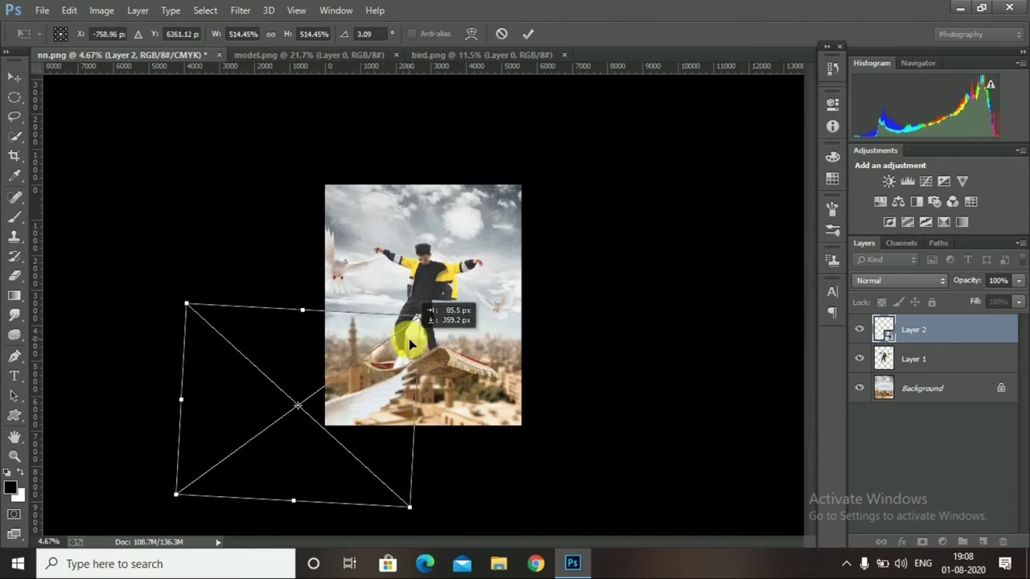
# Zoom in and out to inspect the carpet and legs in the composite.
pyautogui.hotkey('ctrl', 'space')
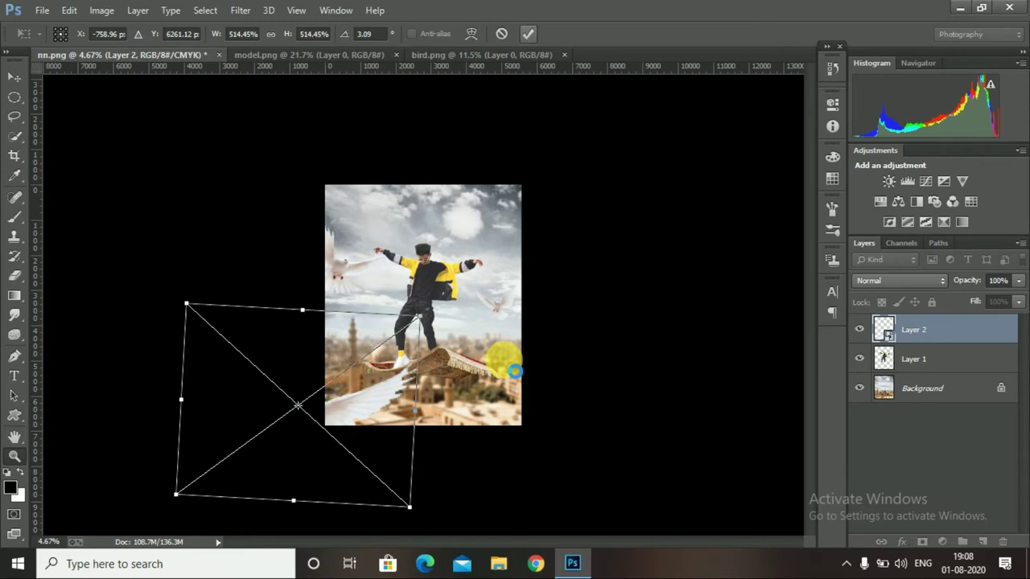
pyautogui.moveTo(397, 429)
pyautogui.mouseDown()
pyautogui.moveTo(456, 432)
pyautogui.moveTo(415, 444)
pyautogui.mouseUp()
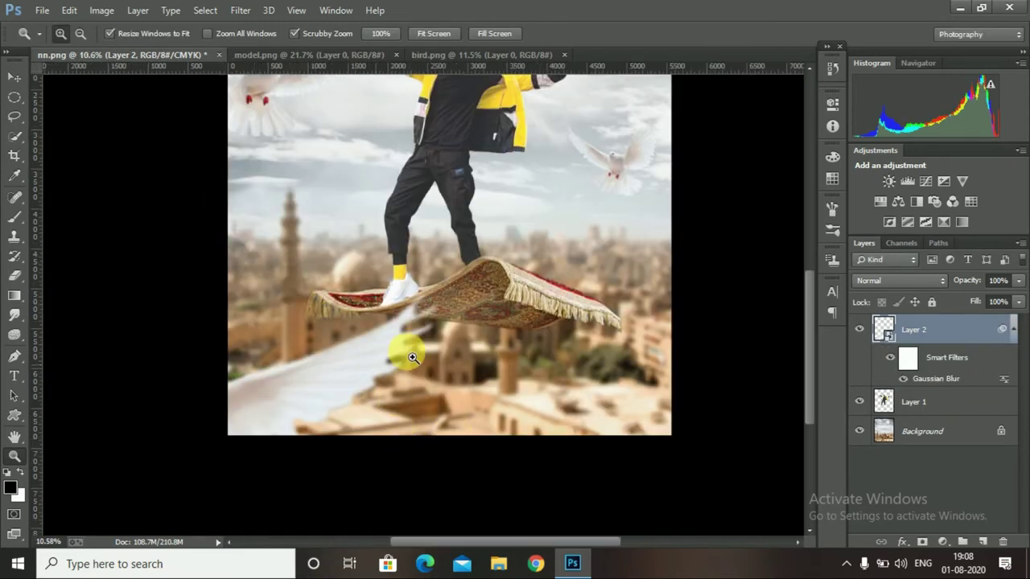
pyautogui.moveTo(533, 237)
pyautogui.mouseDown()
pyautogui.moveTo(506, 242)
pyautogui.moveTo(365, 429)
pyautogui.moveTo(410, 426)
pyautogui.moveTo(349, 437)
pyautogui.moveTo(425, 322)
pyautogui.moveTo(452, 337)
pyautogui.moveTo(344, 409)
pyautogui.moveTo(298, 395)
pyautogui.moveTo(349, 487)
pyautogui.moveTo(435, 471)
pyautogui.moveTo(362, 451)
pyautogui.mouseUp()
pyautogui.moveTo(470, 330)
pyautogui.mouseDown()
pyautogui.moveTo(472, 299)
pyautogui.moveTo(488, 315)
pyautogui.moveTo(648, 340)
pyautogui.moveTo(662, 361)
pyautogui.moveTo(603, 340)
pyautogui.mouseUp()
pyautogui.moveTo(354, 233)
pyautogui.mouseDown()
pyautogui.moveTo(421, 294)
pyautogui.moveTo(459, 306)
pyautogui.moveTo(475, 325)
pyautogui.mouseUp()
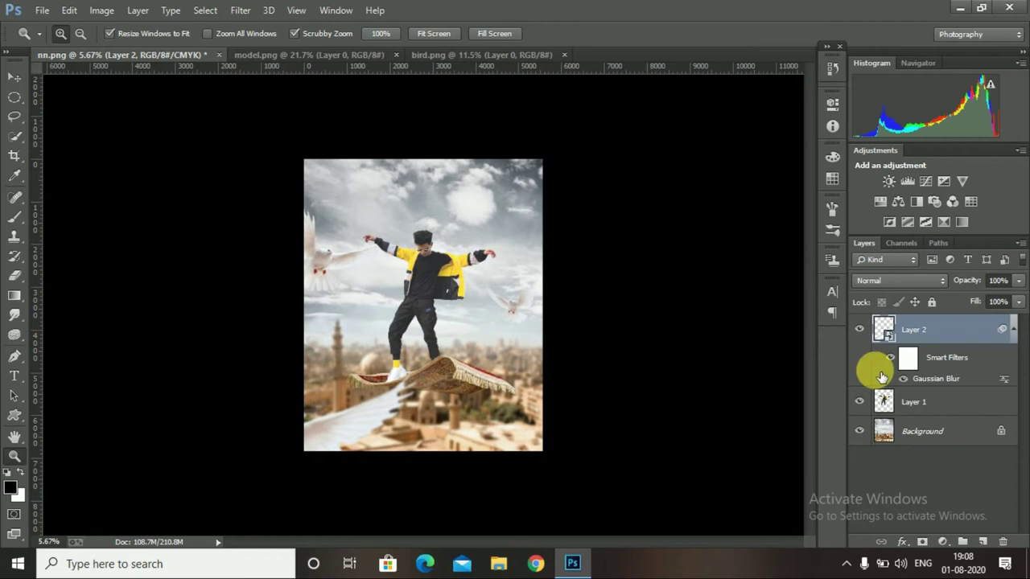
# Flatten all visible layers, turn the Background into Layer 0, and duplicate it as Layer 0 copy.
pyautogui.rightClick(941, 322)
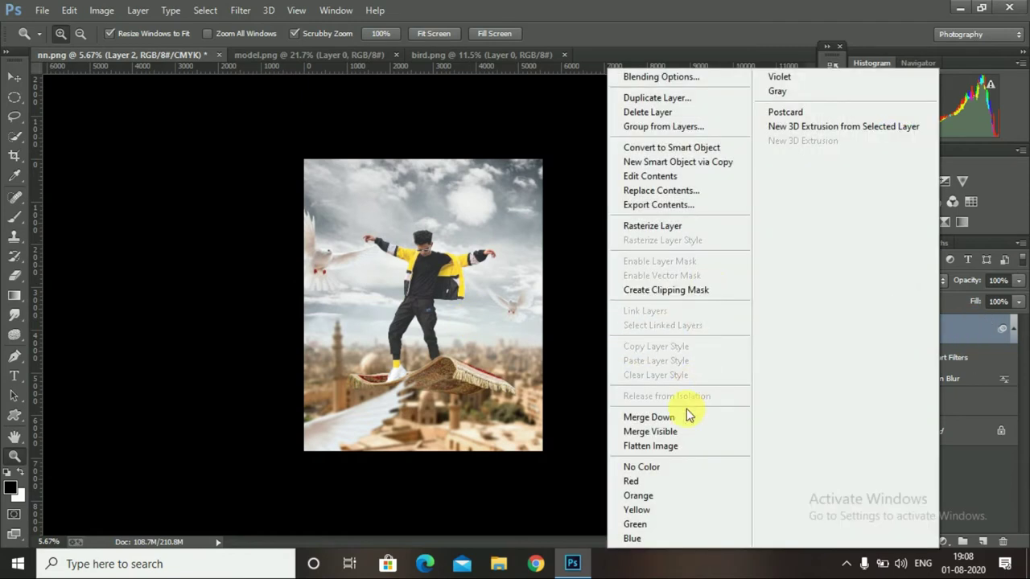
pyautogui.click(658, 434)
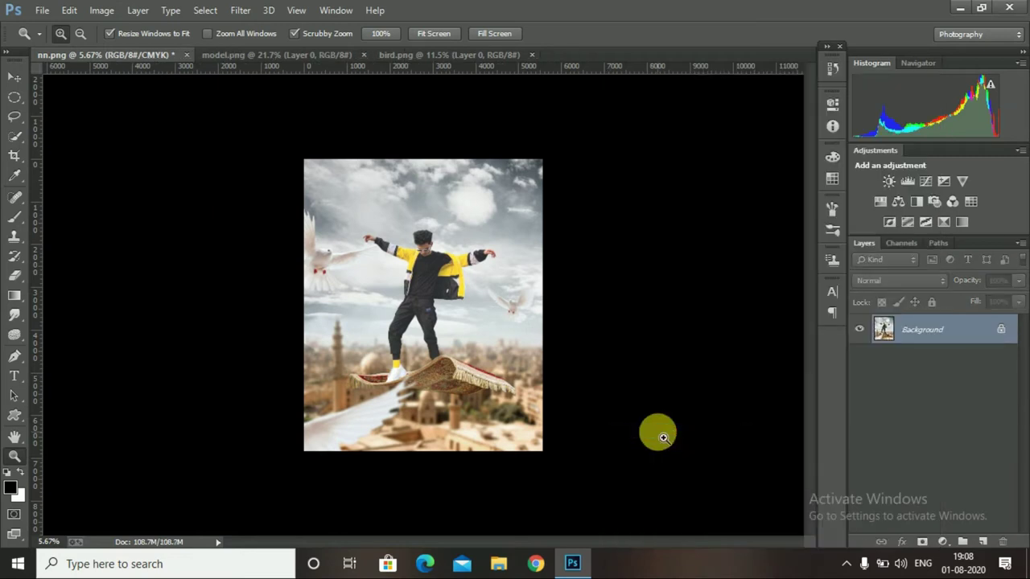
pyautogui.click(1000, 329)
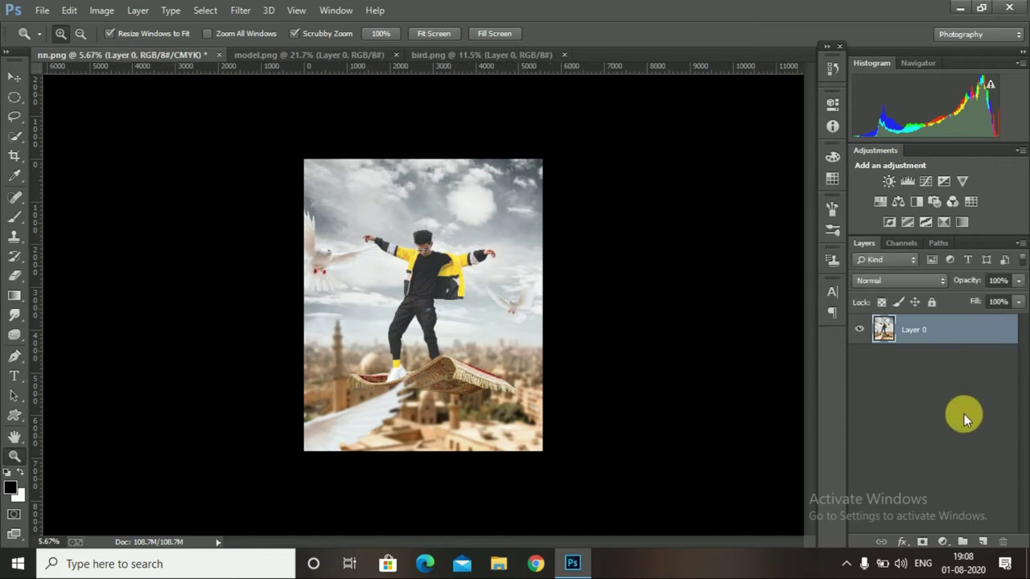
pyautogui.hotkey('ctrl', 'j')
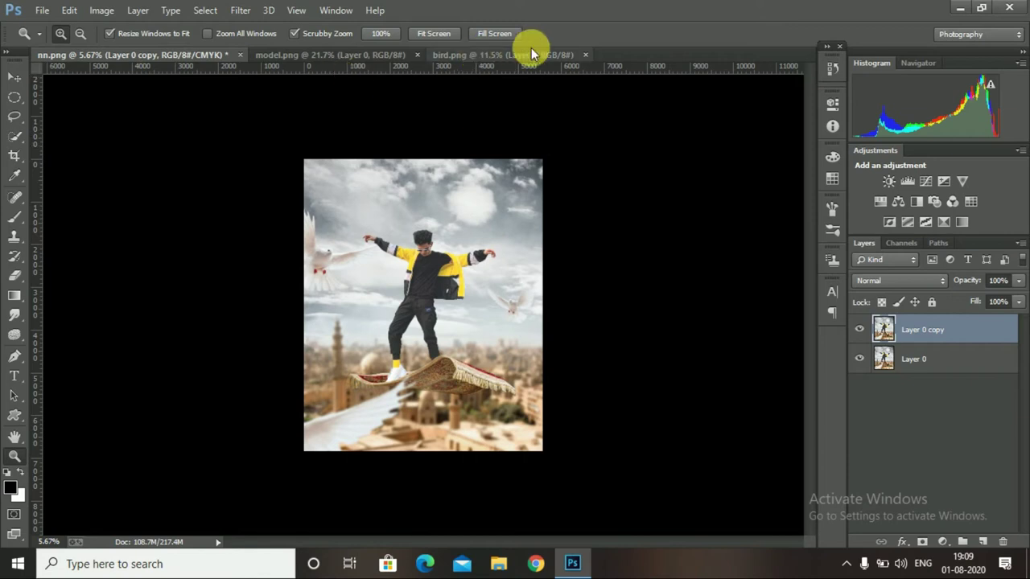
# Open the Camera Raw Filter on Layer 0 copy with Temperature +4 and Contrast +5.
pyautogui.click(244, 12)
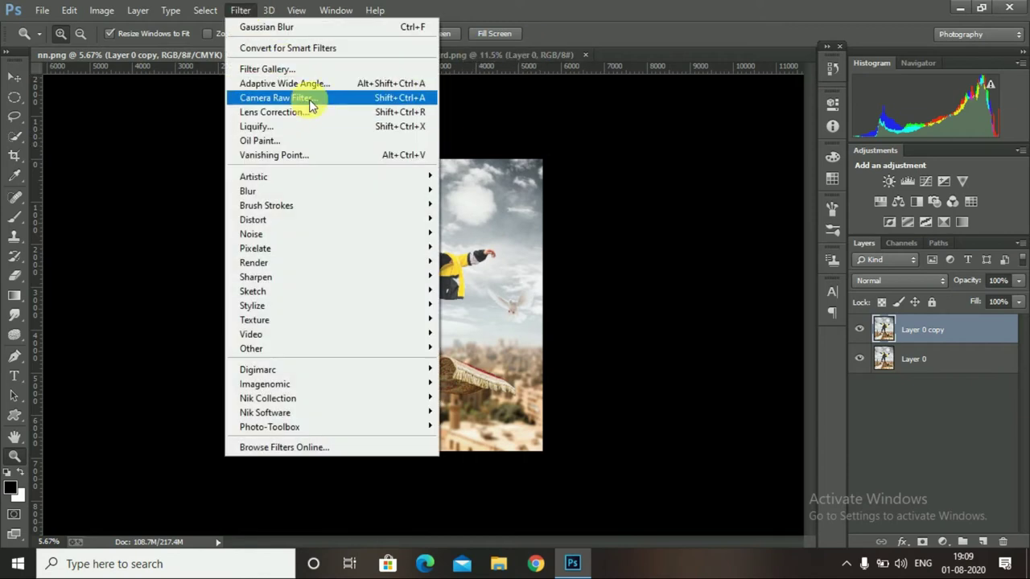
pyautogui.click(309, 98)
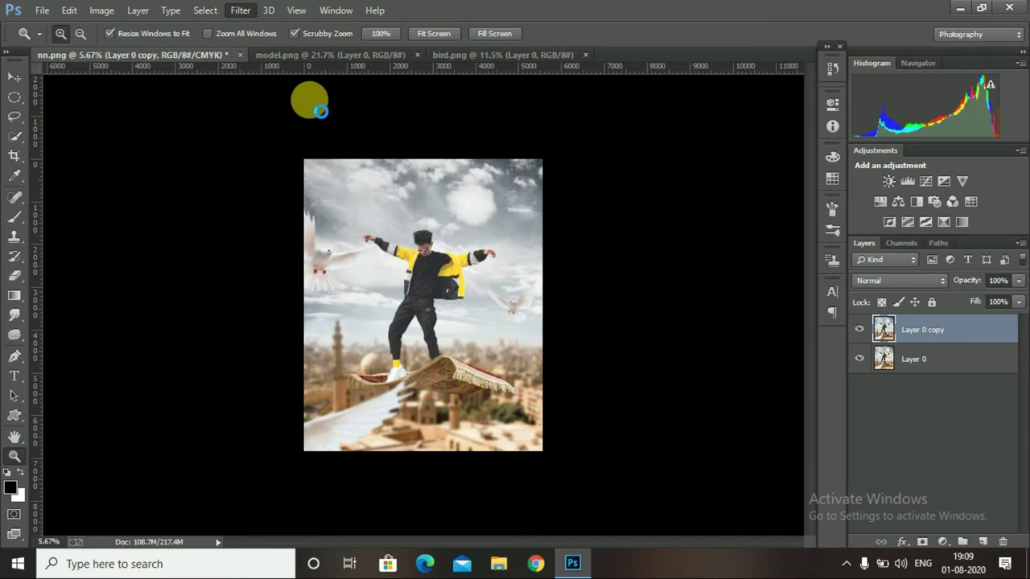
pyautogui.hotkey('ctrl', 'shift', 'a')
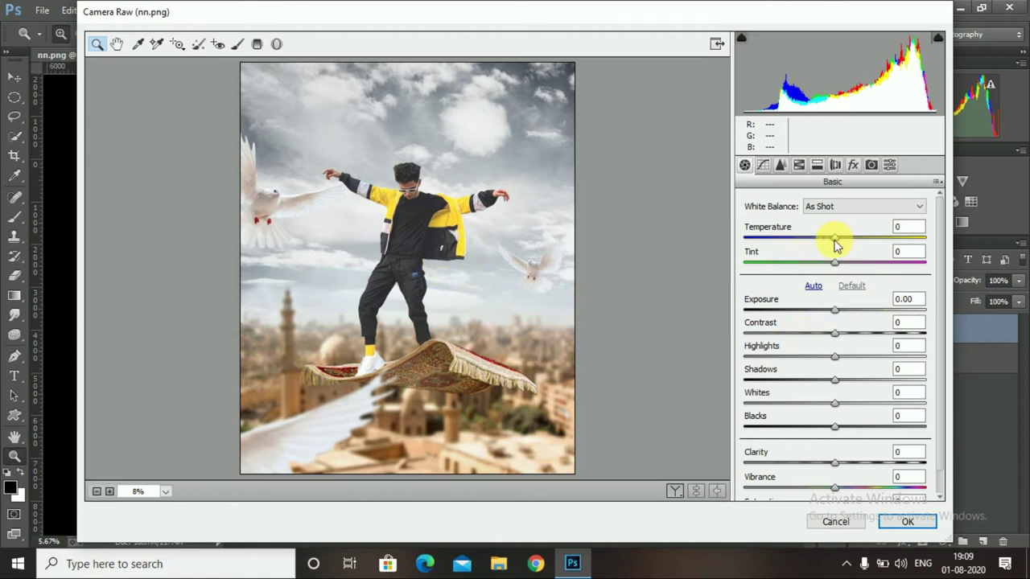
pyautogui.moveTo(834, 245); pyautogui.dragTo(839, 238)
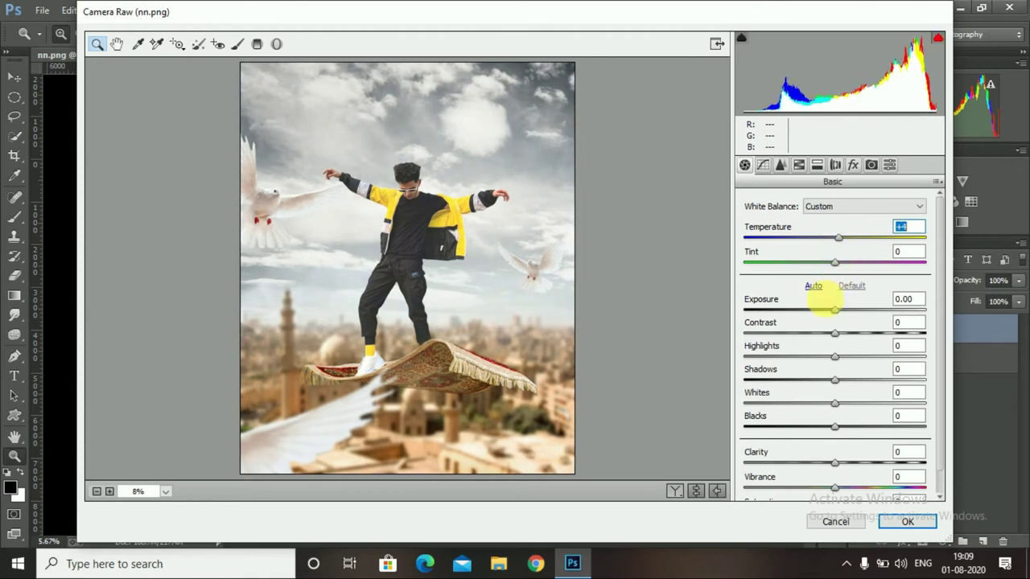
pyautogui.moveTo(836, 340)
pyautogui.mouseDown()
pyautogui.moveTo(857, 338)
pyautogui.moveTo(858, 326)
pyautogui.moveTo(812, 345)
pyautogui.moveTo(710, 346)
pyautogui.mouseUp()
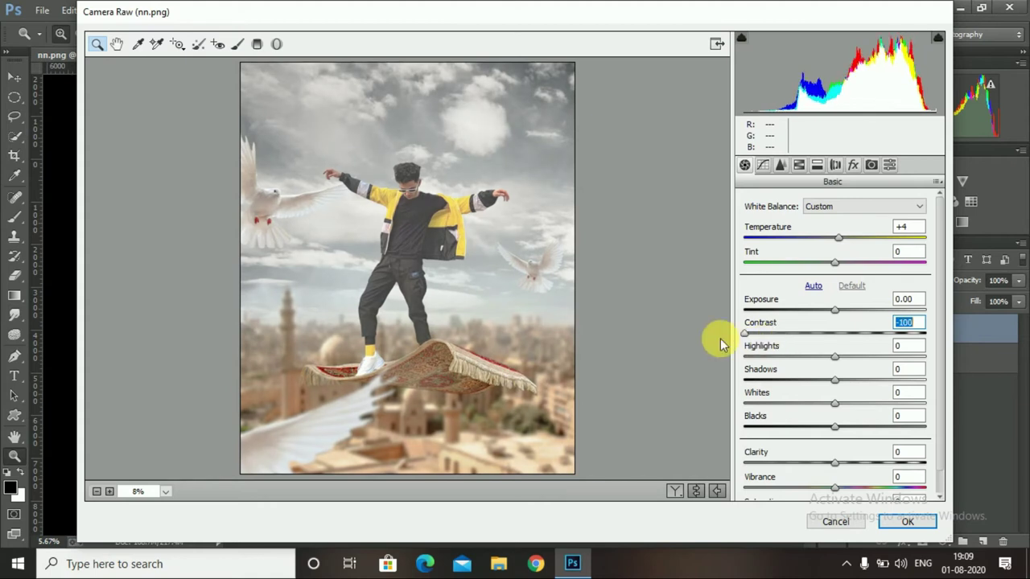
pyautogui.moveTo(720, 339)
pyautogui.mouseDown()
pyautogui.moveTo(954, 336)
pyautogui.moveTo(853, 340)
pyautogui.mouseUp()
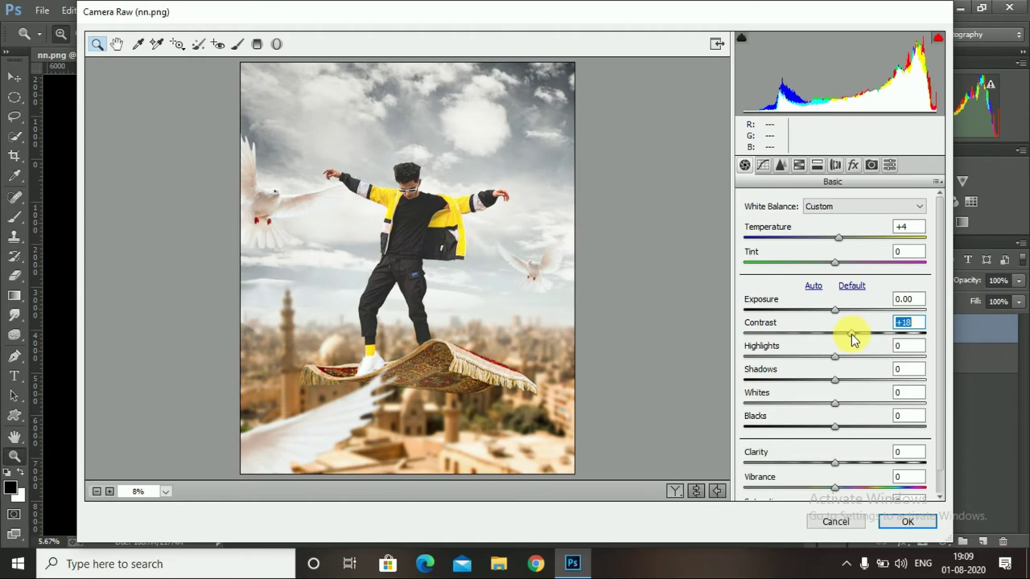
pyautogui.doubleClick(852, 340)
pyautogui.moveTo(834, 338); pyautogui.dragTo(839, 339)
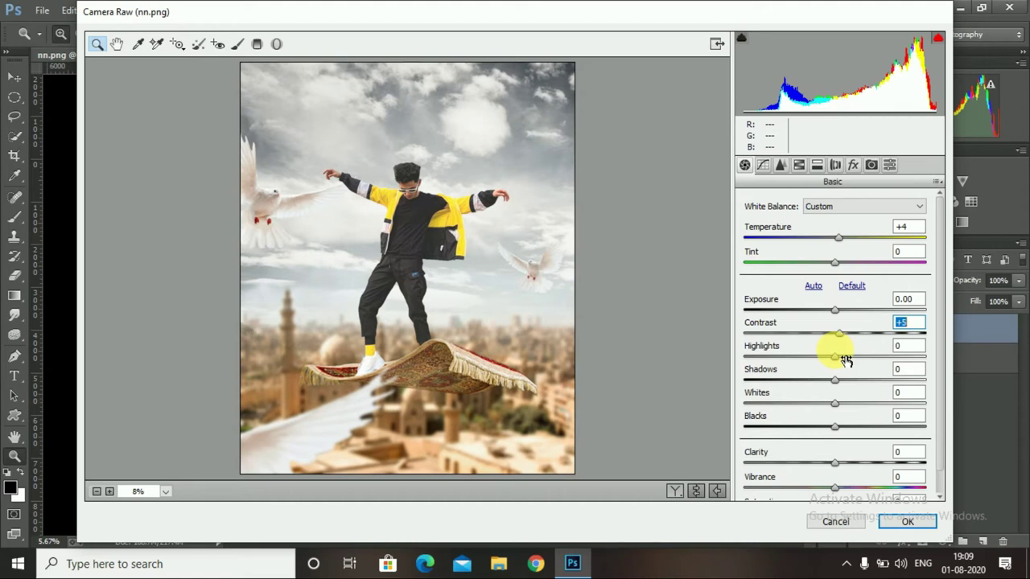
# Set Highlights +13, Shadows -10, Whites +6, Blacks -8 and Clarity +3 in Camera Raw.
pyautogui.moveTo(834, 362)
pyautogui.mouseDown()
pyautogui.moveTo(892, 362)
pyautogui.moveTo(716, 363)
pyautogui.moveTo(758, 379)
pyautogui.moveTo(845, 384)
pyautogui.mouseUp()
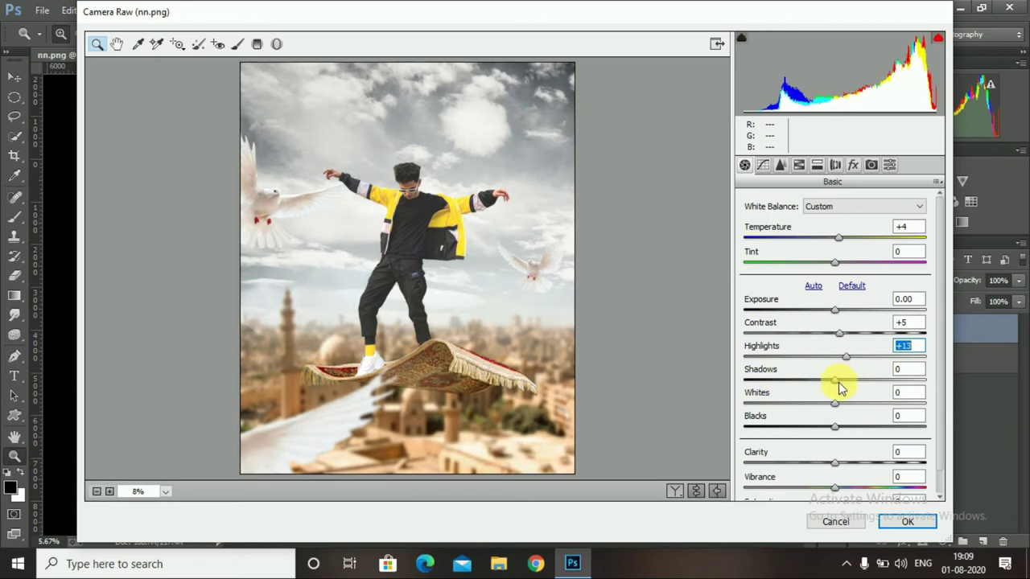
pyautogui.moveTo(844, 389); pyautogui.dragTo(828, 391)
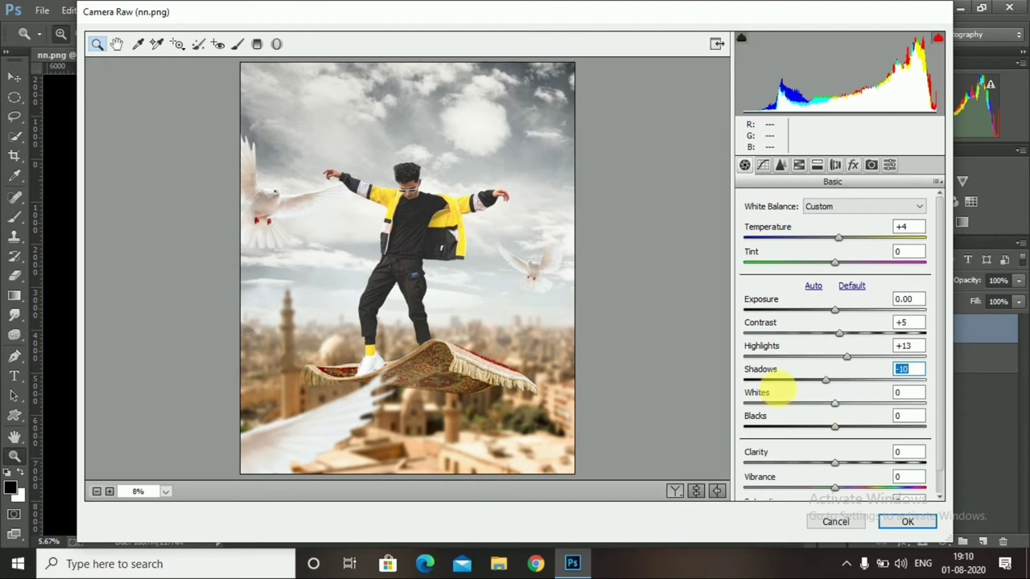
pyautogui.moveTo(838, 404); pyautogui.dragTo(828, 429)
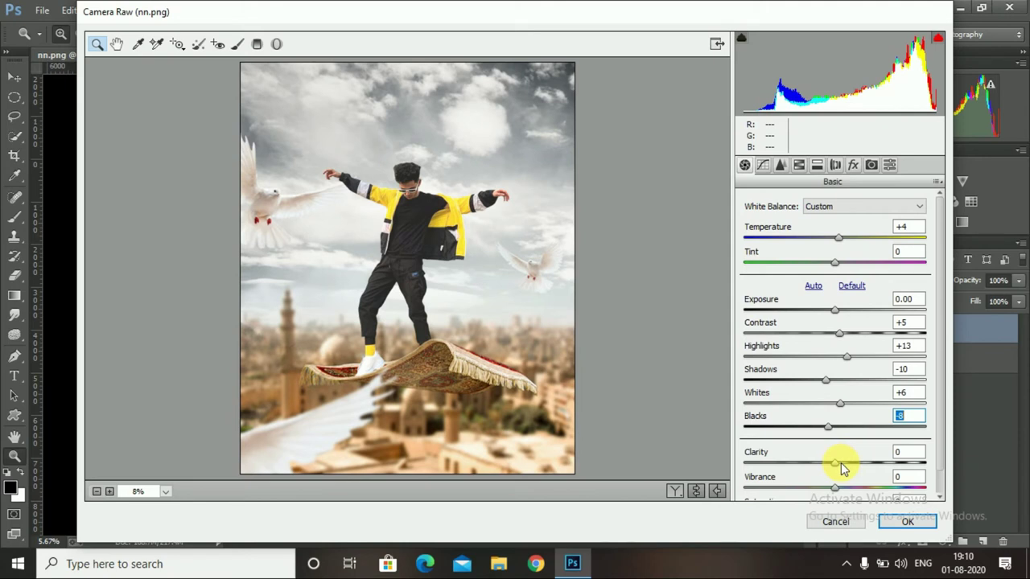
pyautogui.moveTo(356, 143); pyautogui.dragTo(495, 303)
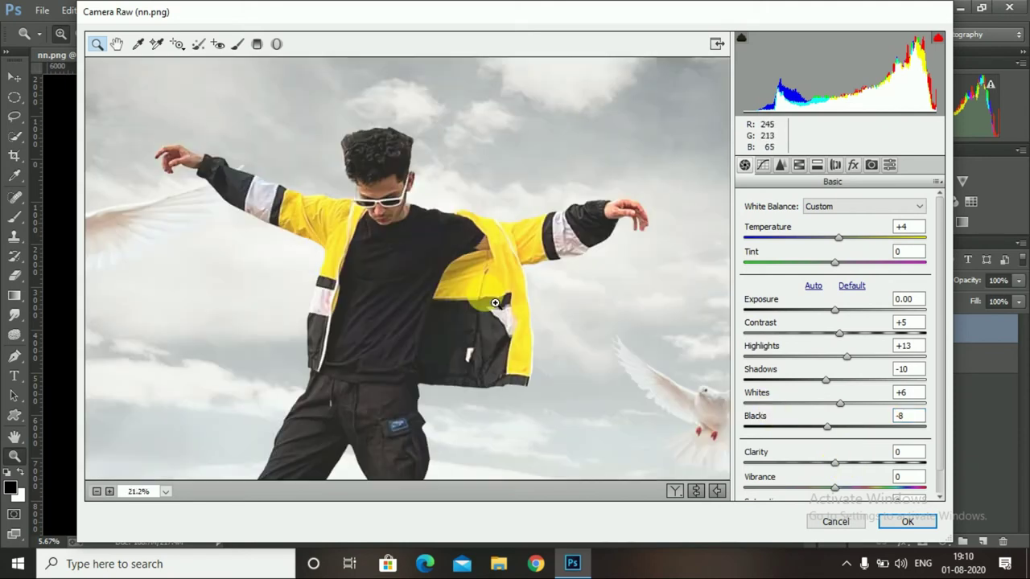
pyautogui.click(96, 491)
pyautogui.click(96, 492)
pyautogui.moveTo(245, 119); pyautogui.dragTo(612, 442)
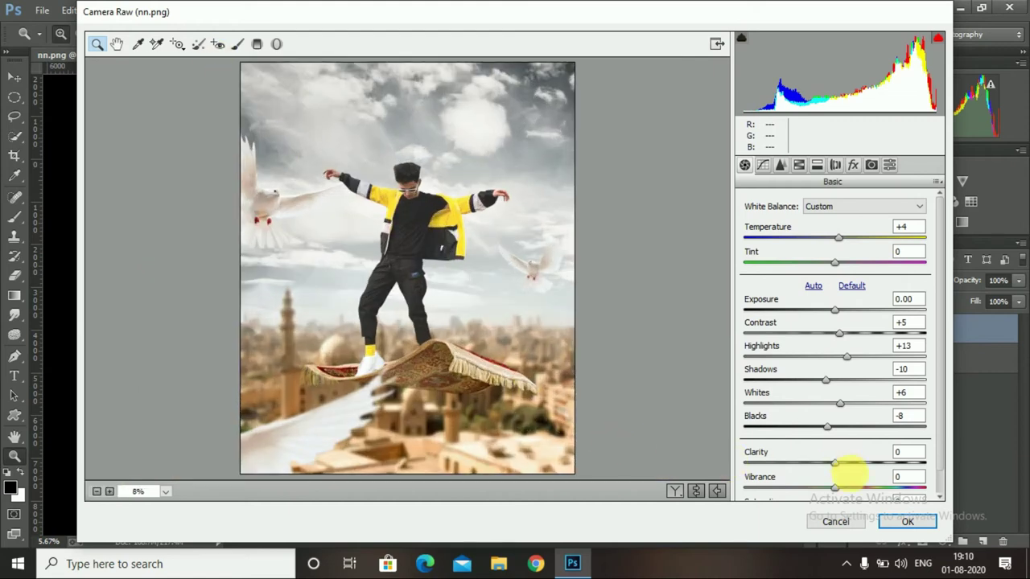
pyautogui.moveTo(837, 463); pyautogui.dragTo(867, 489)
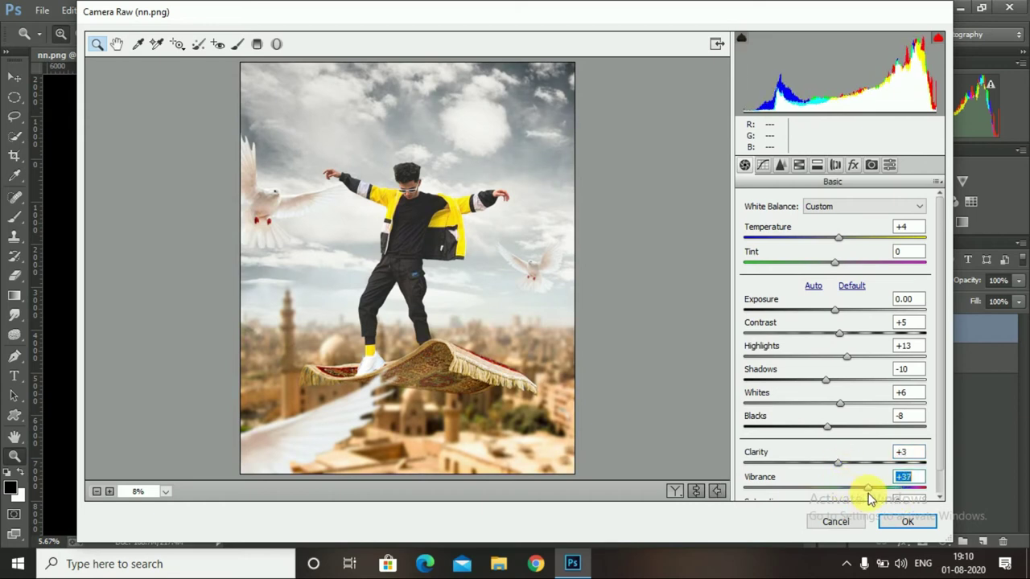
pyautogui.click(799, 165)
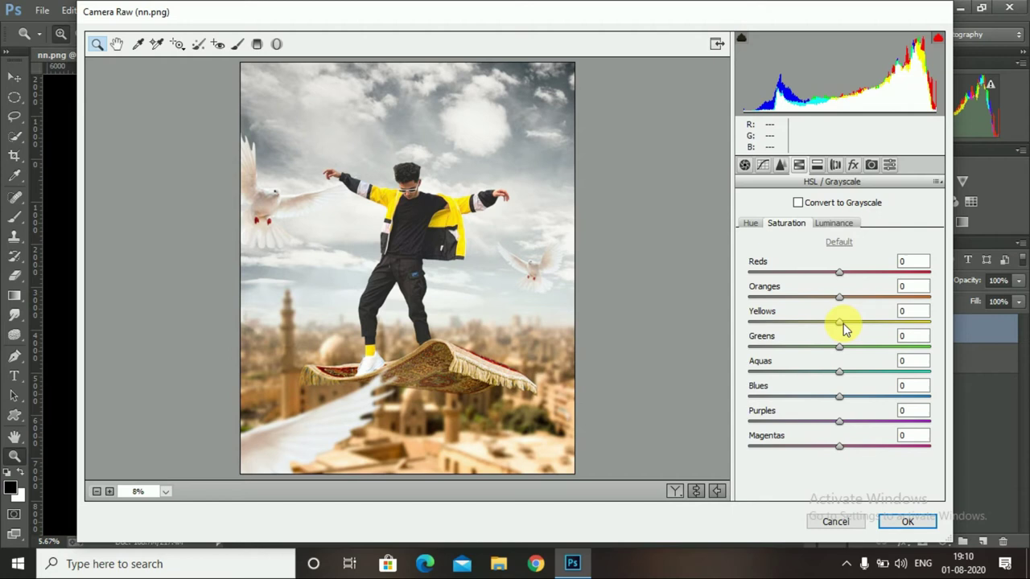
# Raise Yellows saturation to +27, then brighten Yellows +10 and Oranges +16 in Luminance.
pyautogui.moveTo(840, 322)
pyautogui.mouseDown()
pyautogui.moveTo(774, 324)
pyautogui.moveTo(815, 343)
pyautogui.mouseUp()
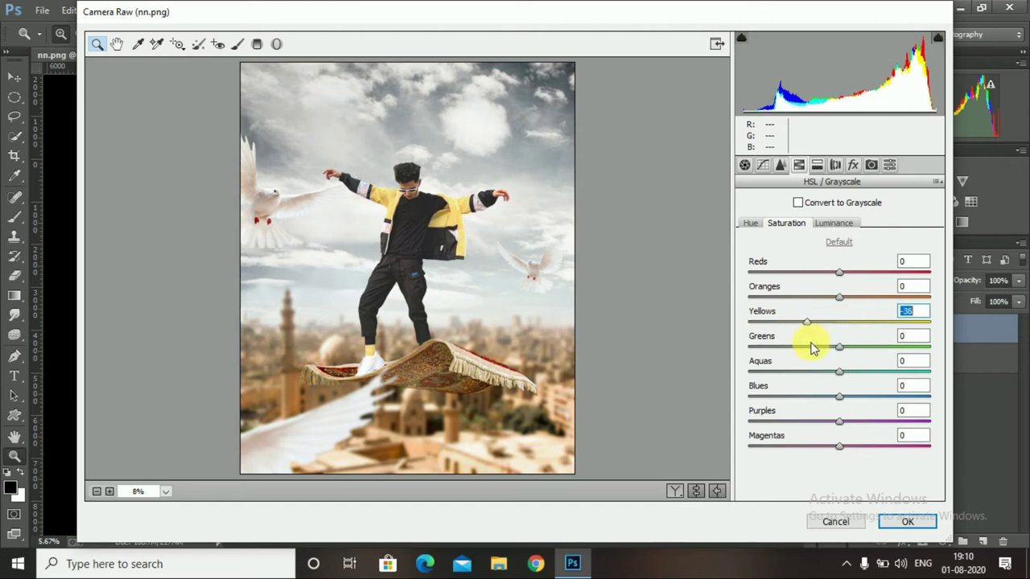
pyautogui.moveTo(809, 330)
pyautogui.mouseDown()
pyautogui.moveTo(914, 328)
pyautogui.moveTo(864, 339)
pyautogui.mouseUp()
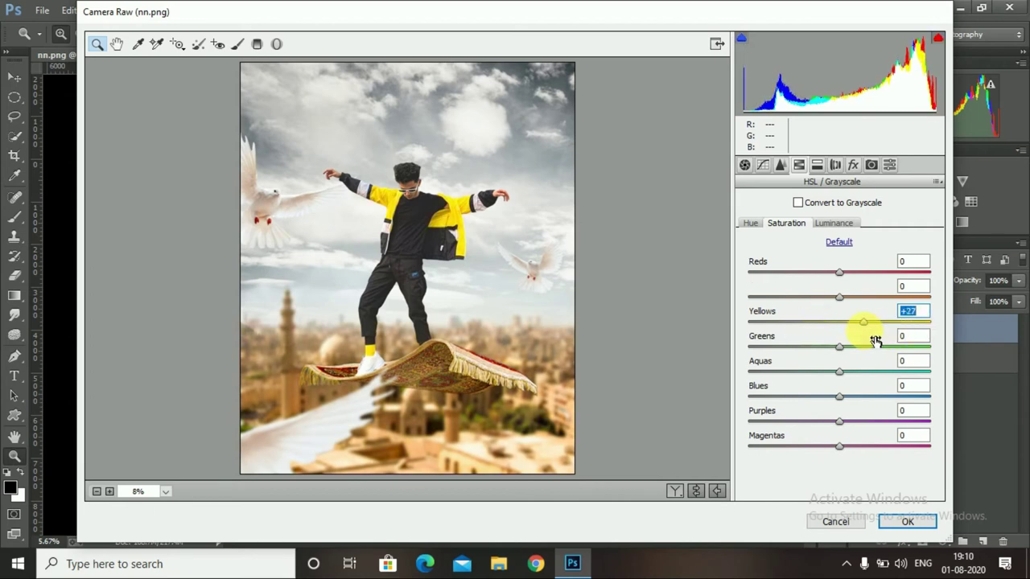
pyautogui.click(819, 225)
pyautogui.moveTo(843, 332)
pyautogui.mouseDown()
pyautogui.moveTo(909, 329)
pyautogui.moveTo(788, 333)
pyautogui.moveTo(942, 333)
pyautogui.moveTo(749, 345)
pyautogui.moveTo(922, 341)
pyautogui.moveTo(816, 361)
pyautogui.moveTo(867, 359)
pyautogui.moveTo(815, 356)
pyautogui.moveTo(848, 358)
pyautogui.mouseUp()
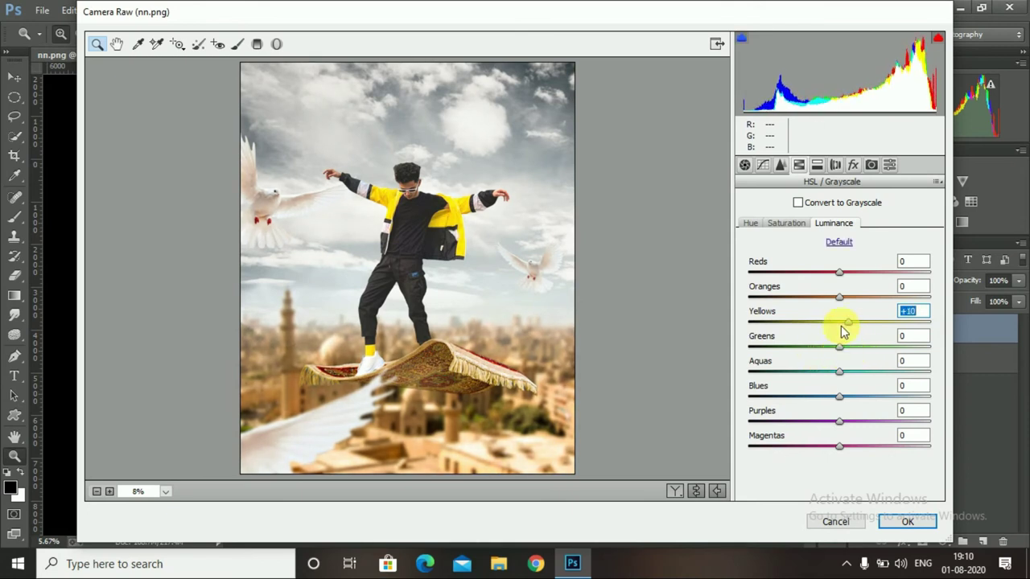
pyautogui.moveTo(842, 298)
pyautogui.mouseDown()
pyautogui.moveTo(878, 298)
pyautogui.moveTo(781, 314)
pyautogui.moveTo(854, 320)
pyautogui.moveTo(759, 299)
pyautogui.moveTo(969, 302)
pyautogui.moveTo(748, 317)
pyautogui.moveTo(854, 328)
pyautogui.mouseUp()
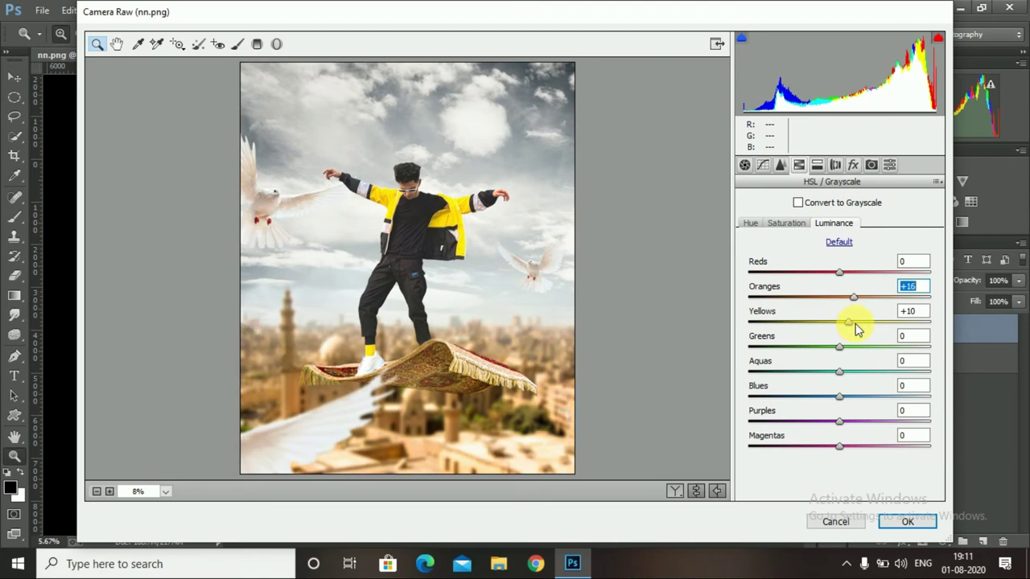
# Adjust yellow saturation again, brighten Aquas +23 and Blues +22, and apply the Camera Raw grade.
pyautogui.click(750, 222)
pyautogui.click(791, 223)
pyautogui.moveTo(839, 321); pyautogui.dragTo(863, 322)
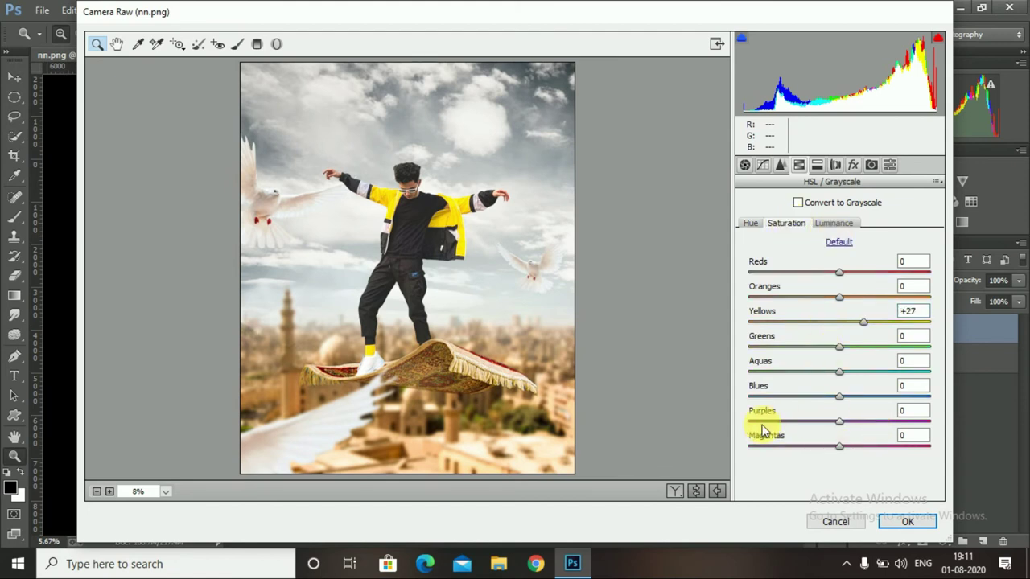
pyautogui.click(835, 224)
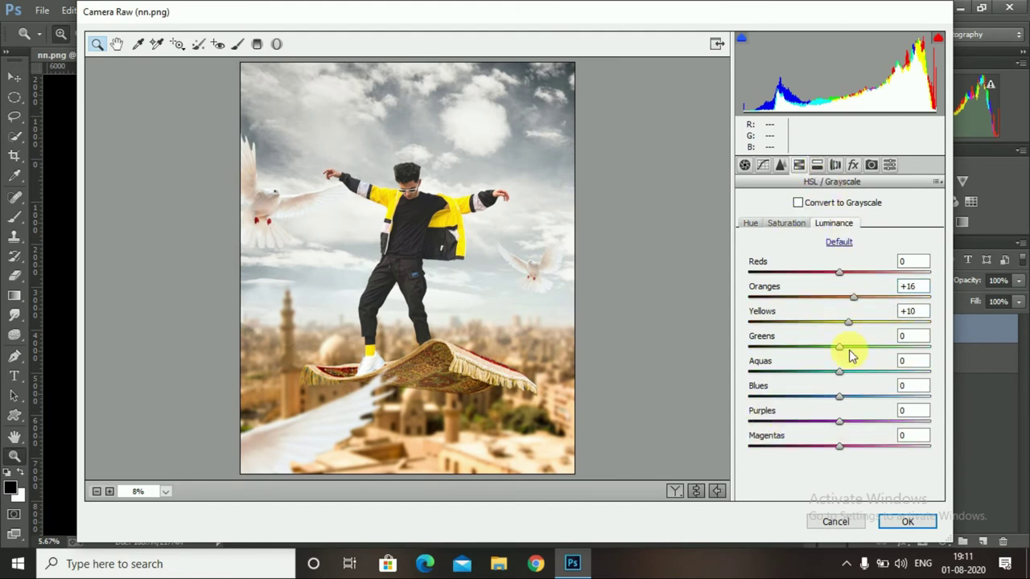
pyautogui.moveTo(841, 378)
pyautogui.mouseDown()
pyautogui.moveTo(931, 372)
pyautogui.moveTo(781, 384)
pyautogui.moveTo(896, 379)
pyautogui.moveTo(828, 391)
pyautogui.moveTo(891, 402)
pyautogui.moveTo(803, 397)
pyautogui.moveTo(858, 405)
pyautogui.moveTo(874, 421)
pyautogui.moveTo(747, 409)
pyautogui.moveTo(862, 442)
pyautogui.mouseUp()
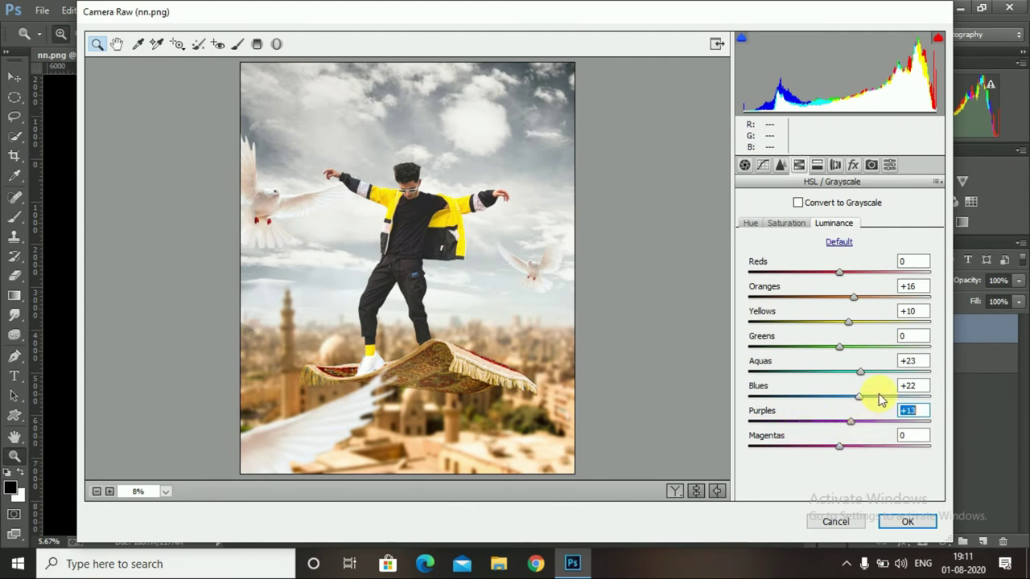
pyautogui.click(907, 522)
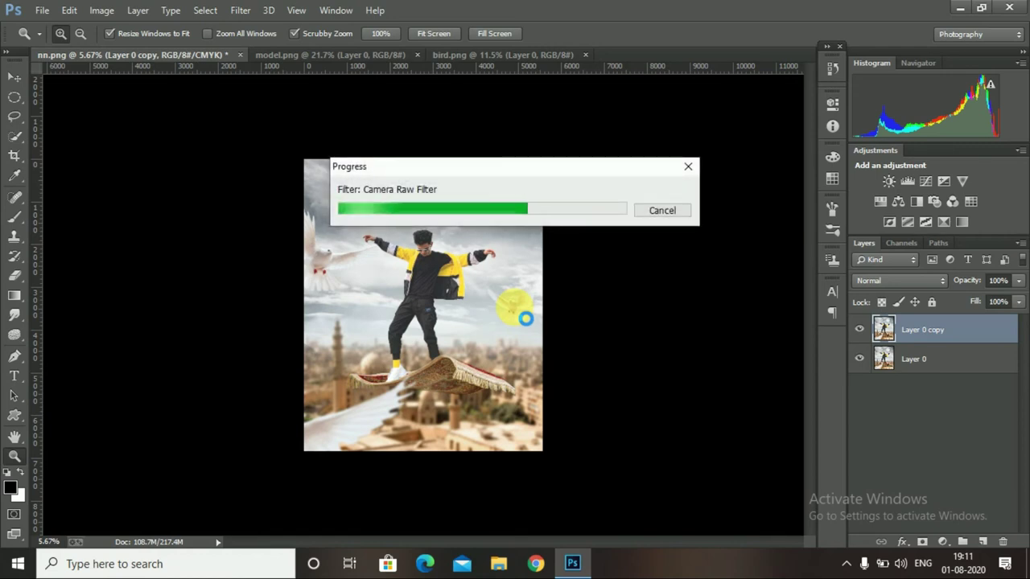
# Zoom in on the graded image and hide Layer 0 copy to compare against the ungraded original.
pyautogui.click(504, 364)
pyautogui.scroll(-3, 505, 364)
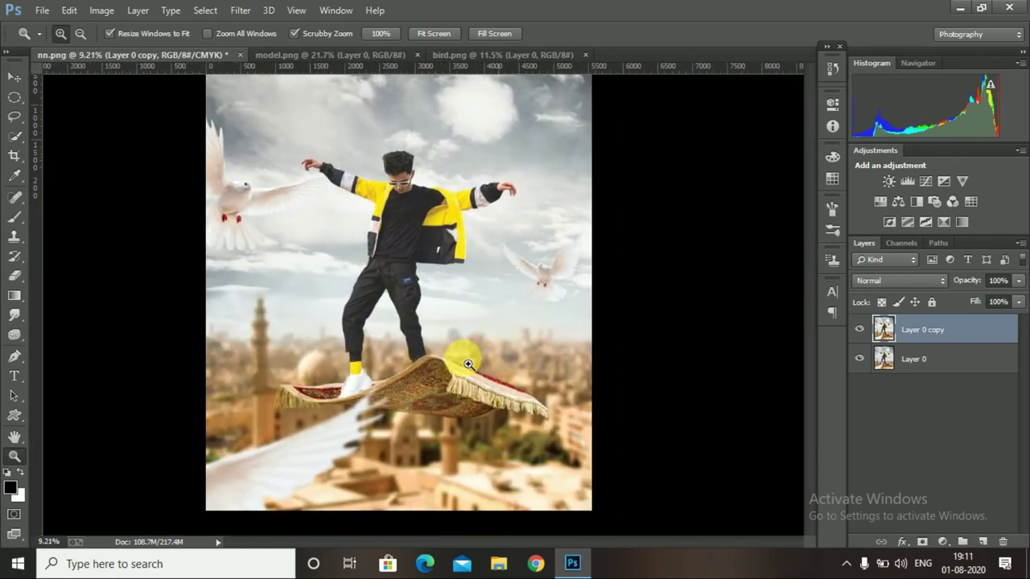
pyautogui.click(862, 331)
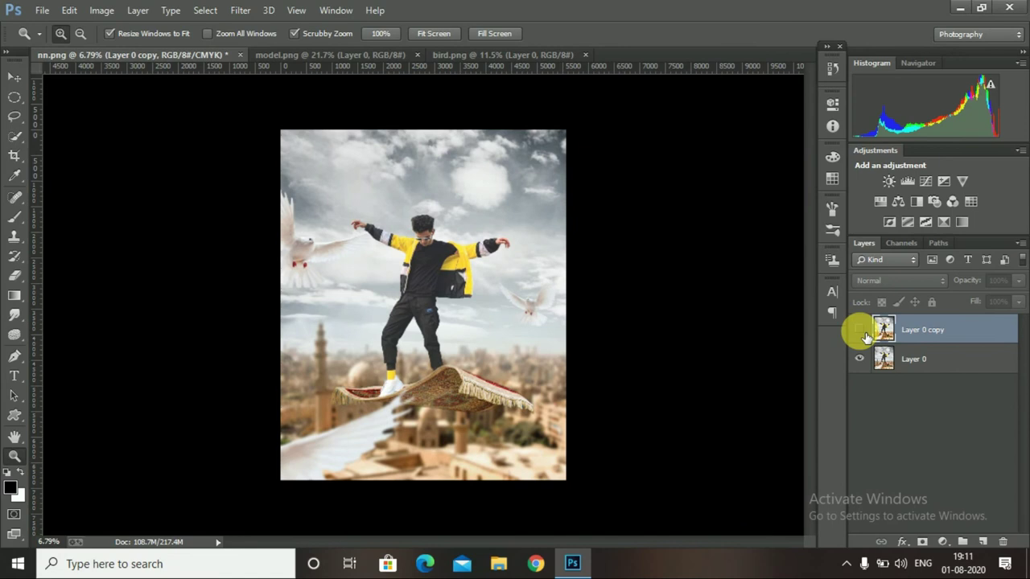
pyautogui.scroll(1, 435, 391)
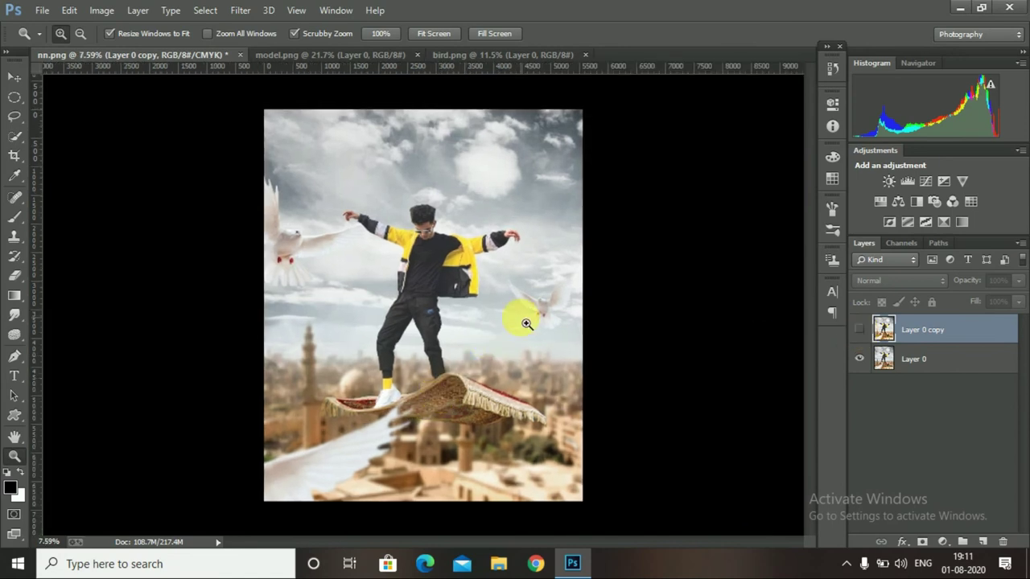
pyautogui.click(859, 328)
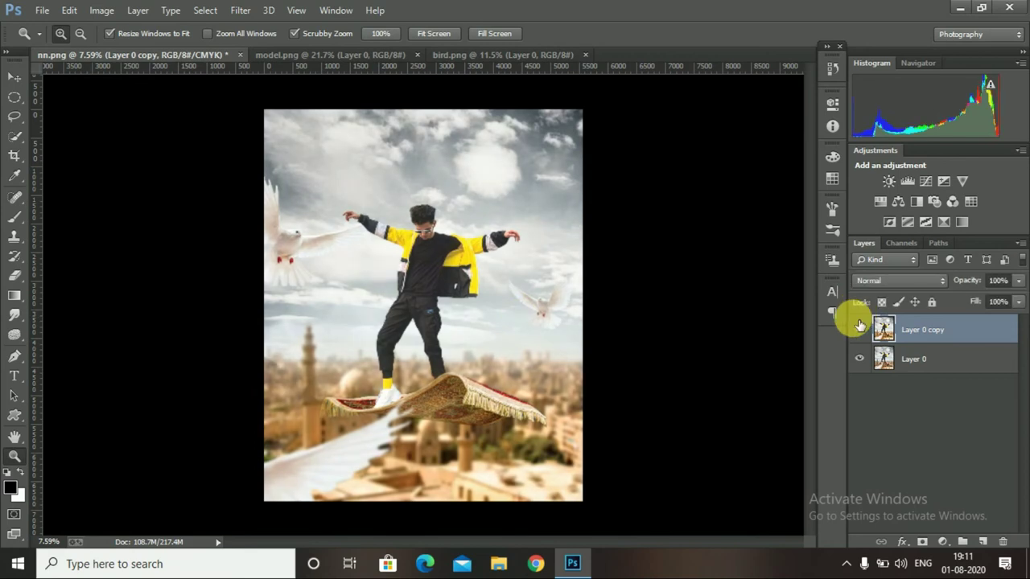
pyautogui.scroll(3, 457, 372)
pyautogui.scroll(-2, 457, 372)
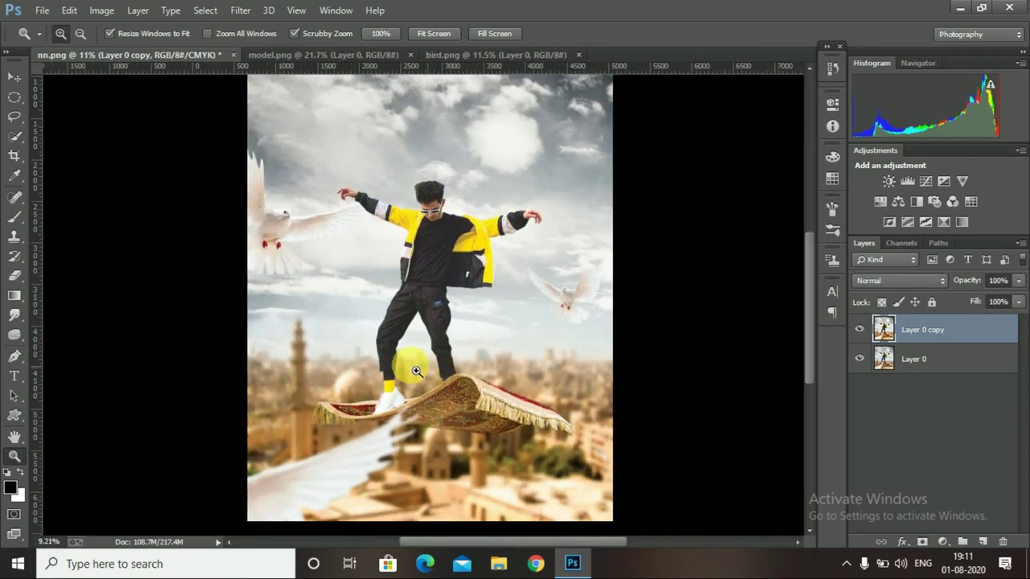
pyautogui.scroll(-1, 457, 372)
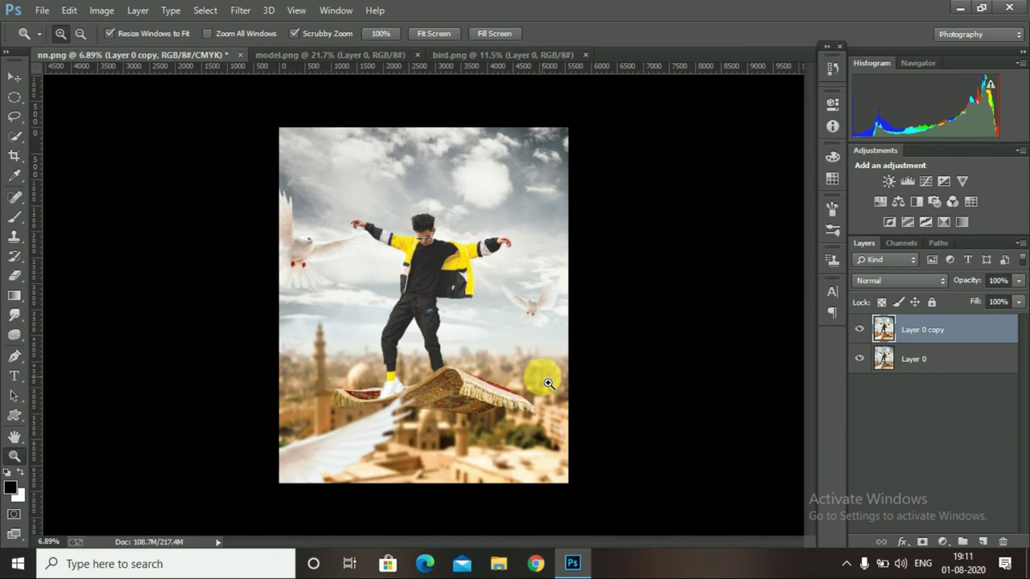
pyautogui.scroll(2, 419, 217)
pyautogui.scroll(1, 418, 217)
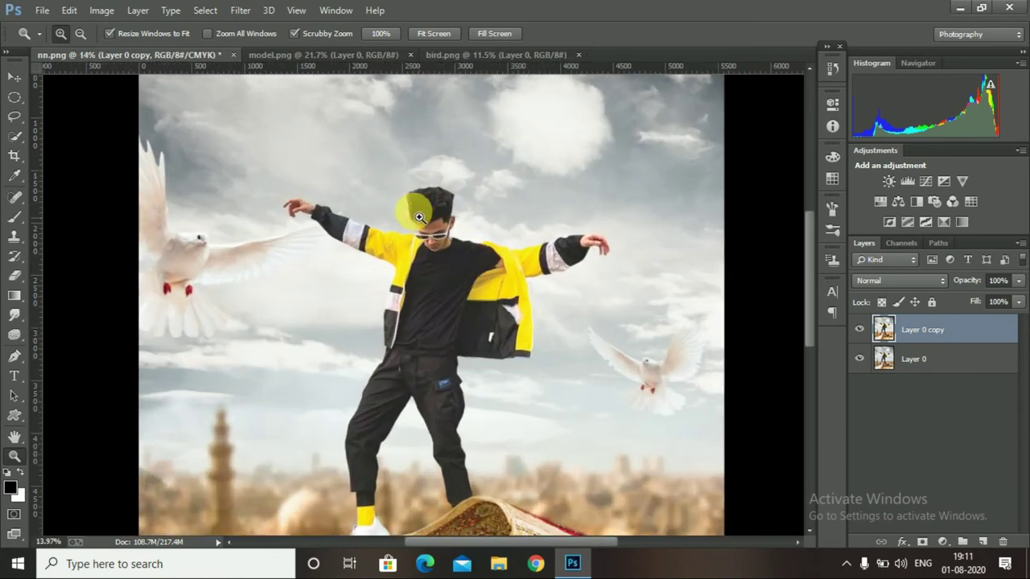
pyautogui.scroll(1, 418, 217)
pyautogui.scroll(-3, 434, 241)
pyautogui.scroll(-2, 443, 306)
pyautogui.scroll(-1, 448, 329)
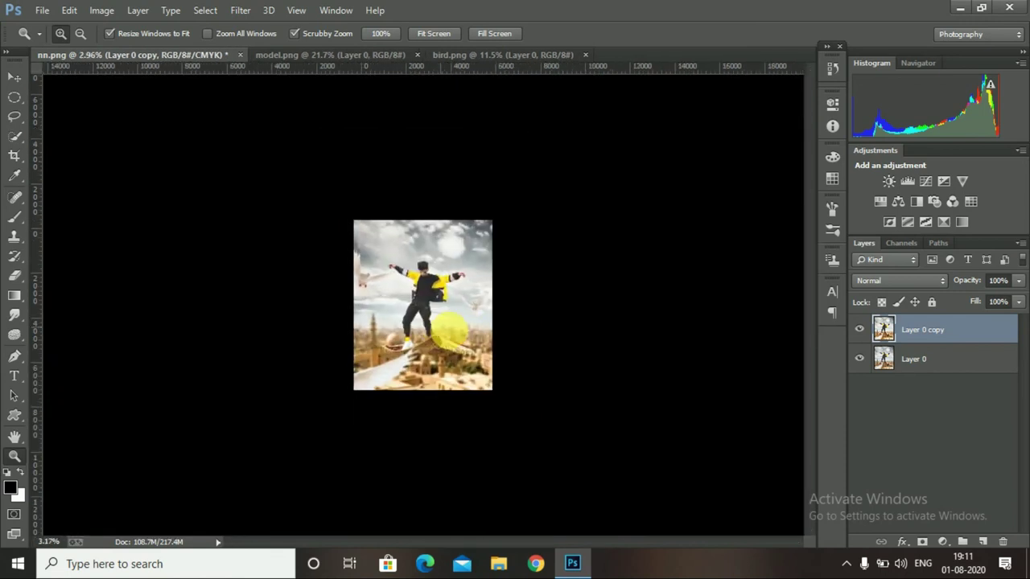
pyautogui.scroll(1, 451, 328)
pyautogui.scroll(2, 483, 346)
pyautogui.scroll(-2, 522, 351)
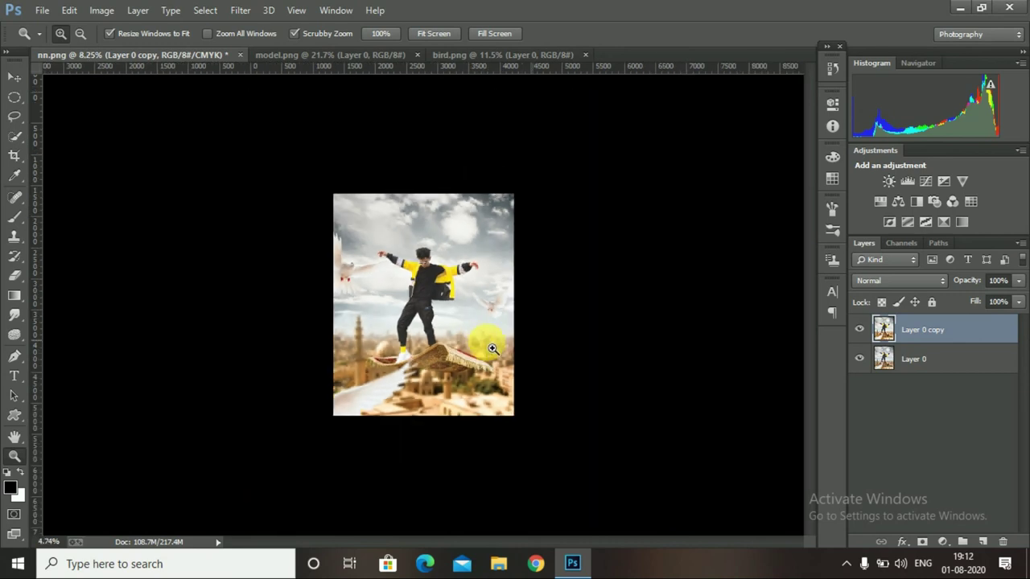
pyautogui.scroll(-1, 487, 346)
pyautogui.scroll(3, 467, 313)
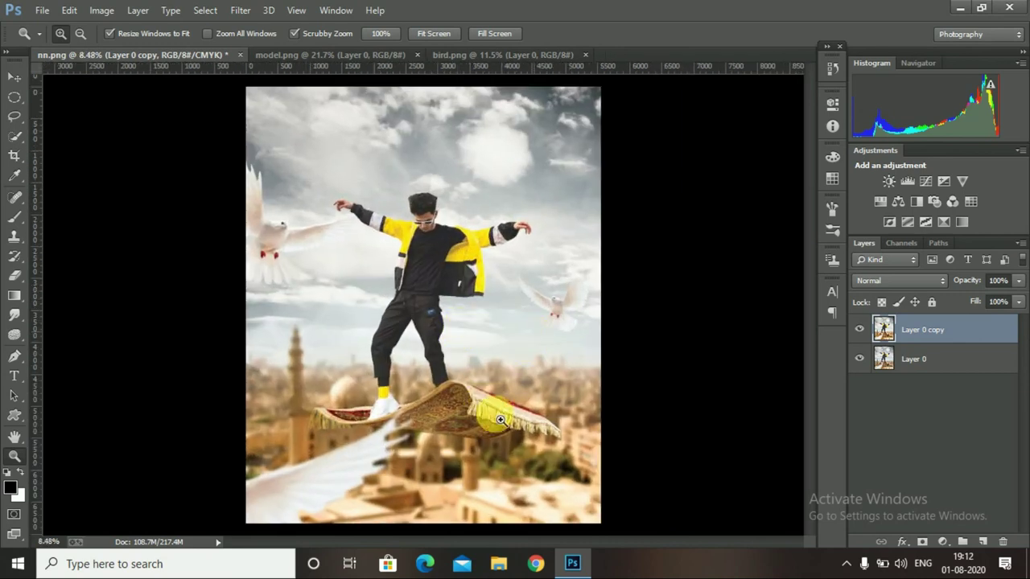
pyautogui.scroll(-1, 455, 386)
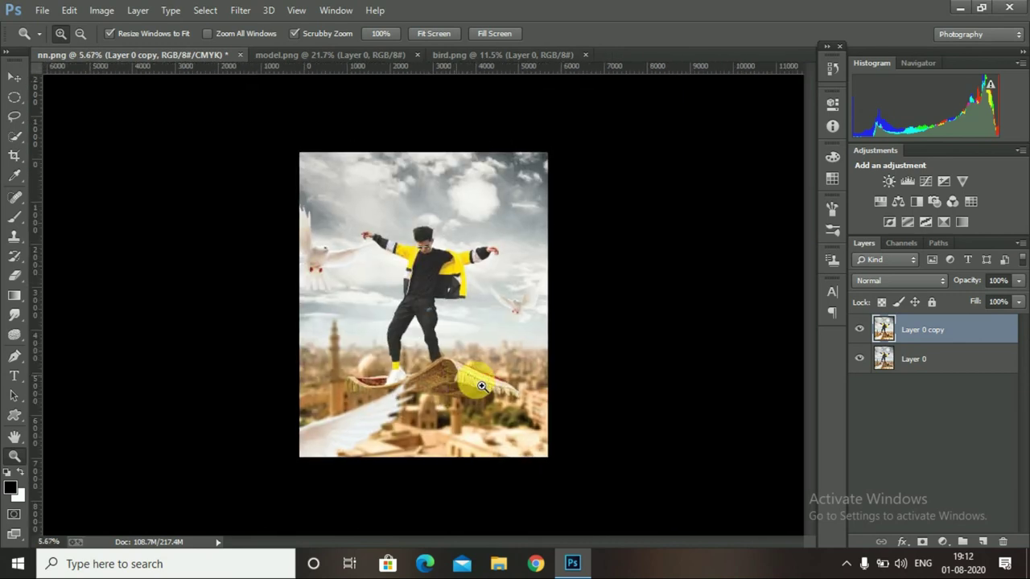
pyautogui.scroll(1, 481, 386)
pyautogui.scroll(1, 474, 363)
pyautogui.scroll(3, 459, 358)
pyautogui.scroll(-3, 466, 234)
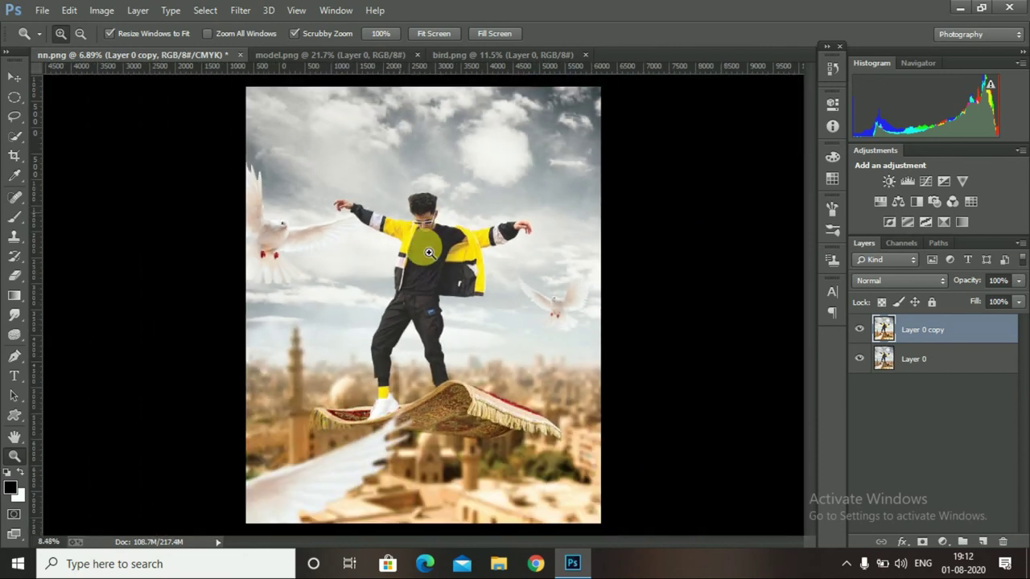
pyautogui.scroll(2, 420, 203)
pyautogui.scroll(1, 483, 266)
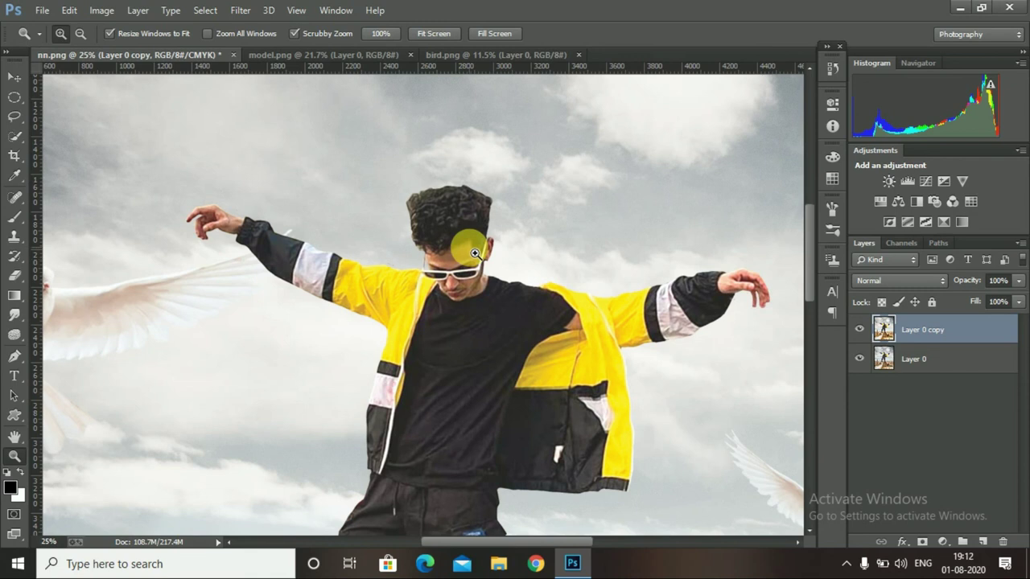
pyautogui.scroll(-2, 458, 233)
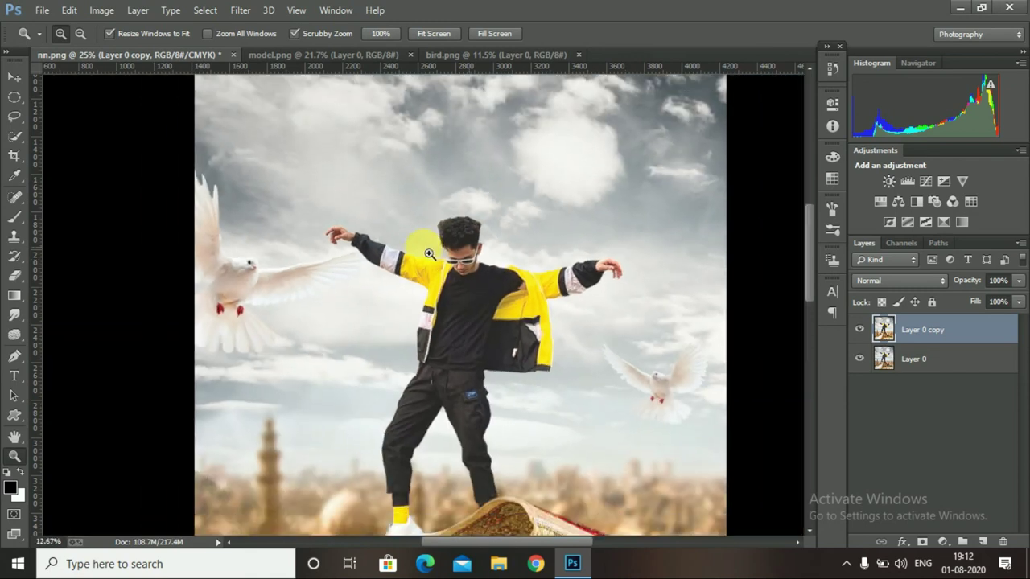
pyautogui.scroll(-3, 463, 306)
pyautogui.scroll(2, 474, 317)
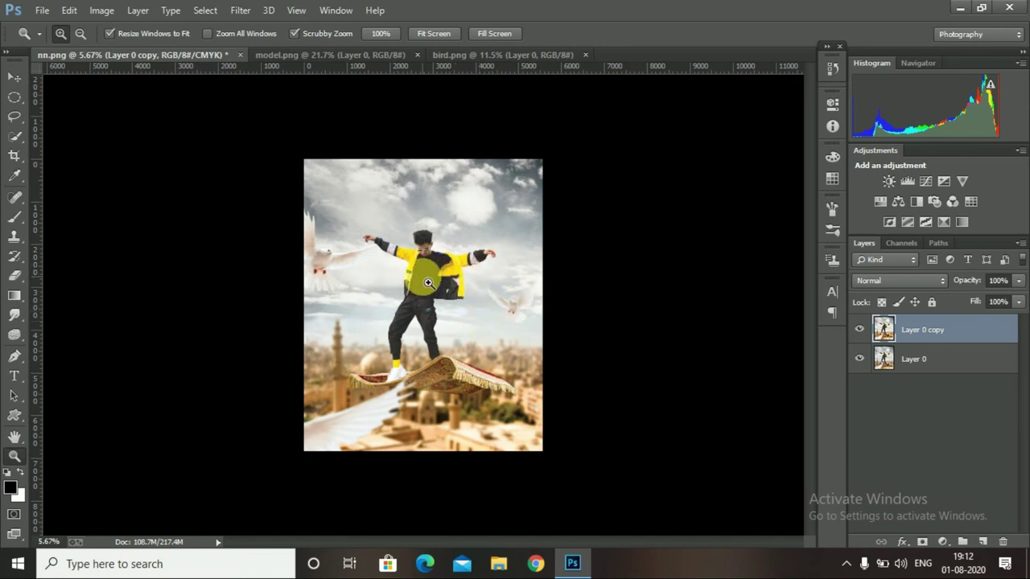
pyautogui.scroll(3, 463, 286)
pyautogui.scroll(-3, 451, 305)
pyautogui.scroll(-3, 434, 322)
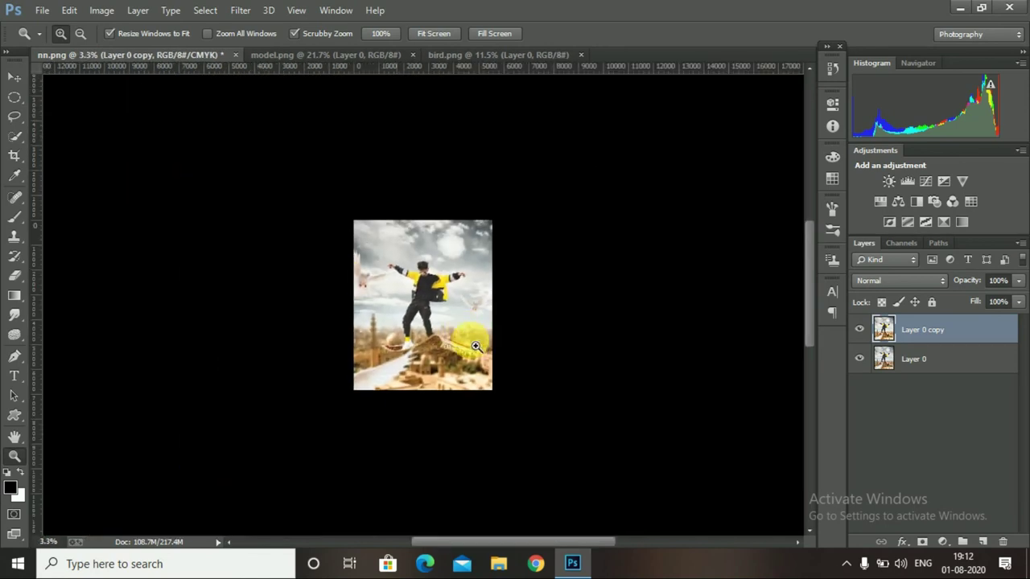
pyautogui.scroll(3, 467, 345)
pyautogui.scroll(-3, 450, 346)
pyautogui.scroll(1, 420, 360)
pyautogui.scroll(-2, 402, 350)
pyautogui.scroll(2, 421, 376)
pyautogui.scroll(2, 450, 366)
pyautogui.scroll(1, 465, 362)
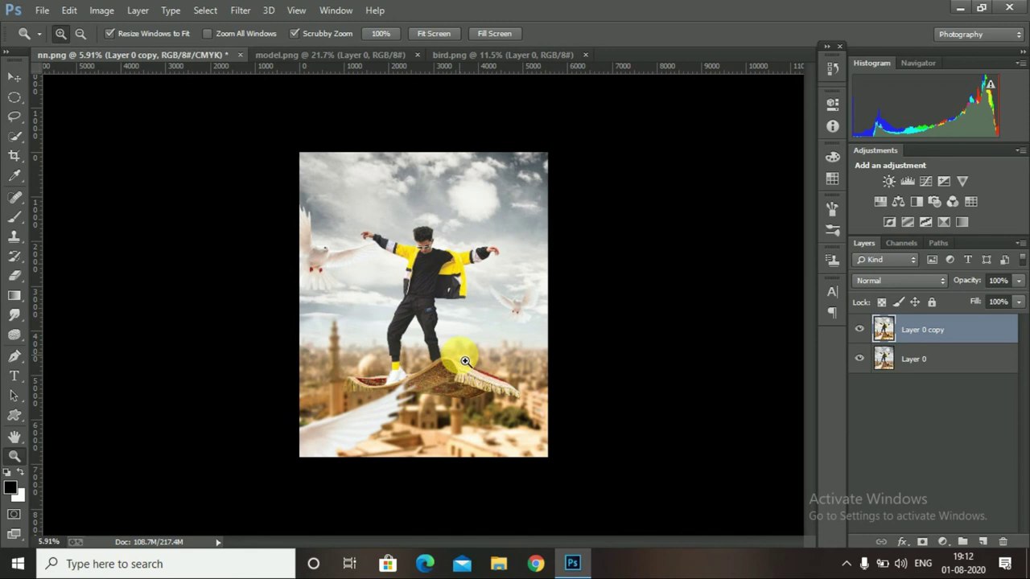
pyautogui.scroll(1, 483, 322)
pyautogui.scroll(-4, 381, 324)
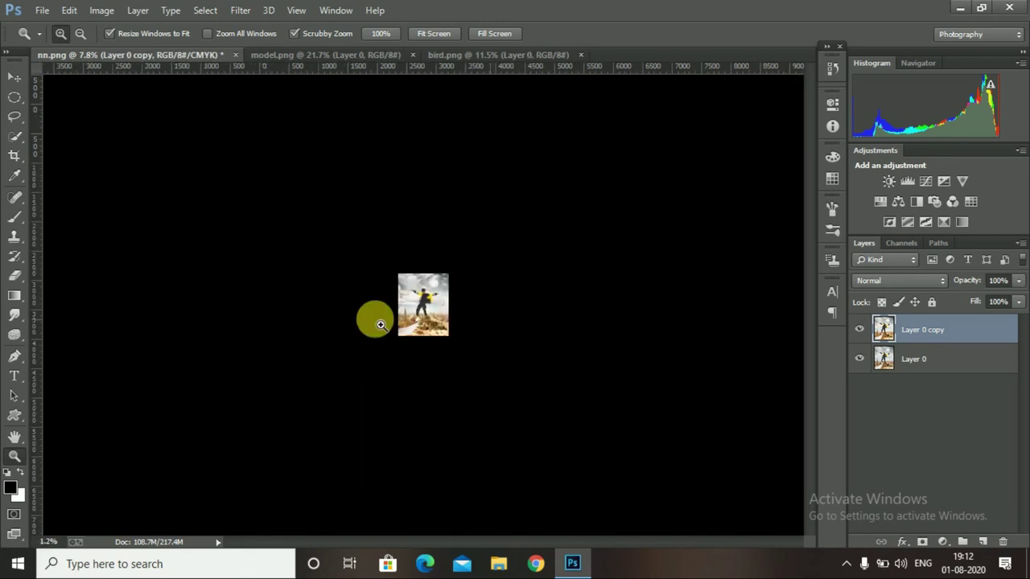
pyautogui.moveTo(466, 361)
pyautogui.mouseDown()
pyautogui.moveTo(569, 391)
pyautogui.moveTo(465, 425)
pyautogui.mouseUp()
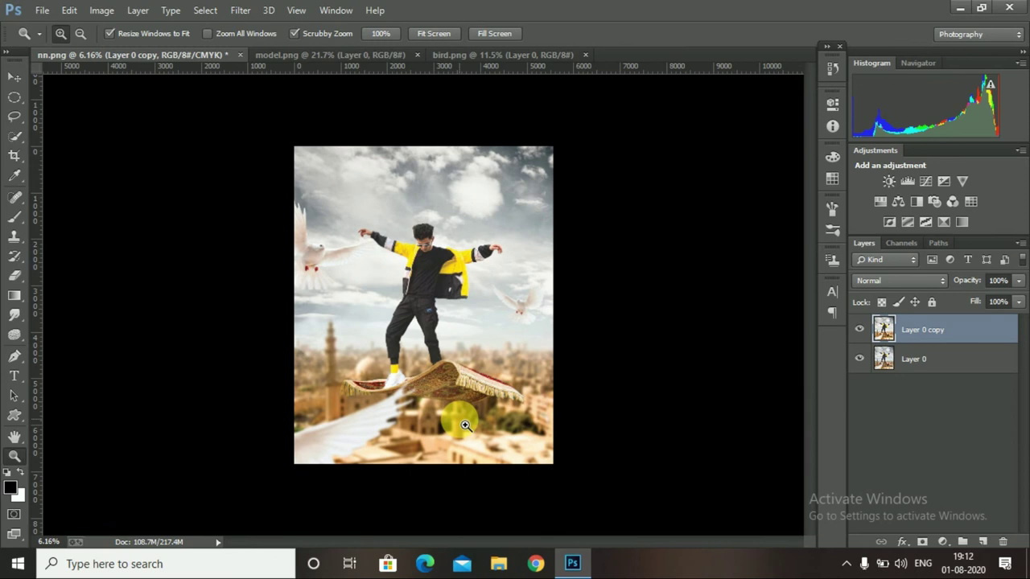
pyautogui.moveTo(465, 425)
pyautogui.mouseDown()
pyautogui.moveTo(441, 377)
pyautogui.moveTo(444, 460)
pyautogui.mouseUp()
pyautogui.moveTo(523, 363)
pyautogui.mouseDown()
pyautogui.moveTo(483, 360)
pyautogui.moveTo(526, 371)
pyautogui.mouseUp()
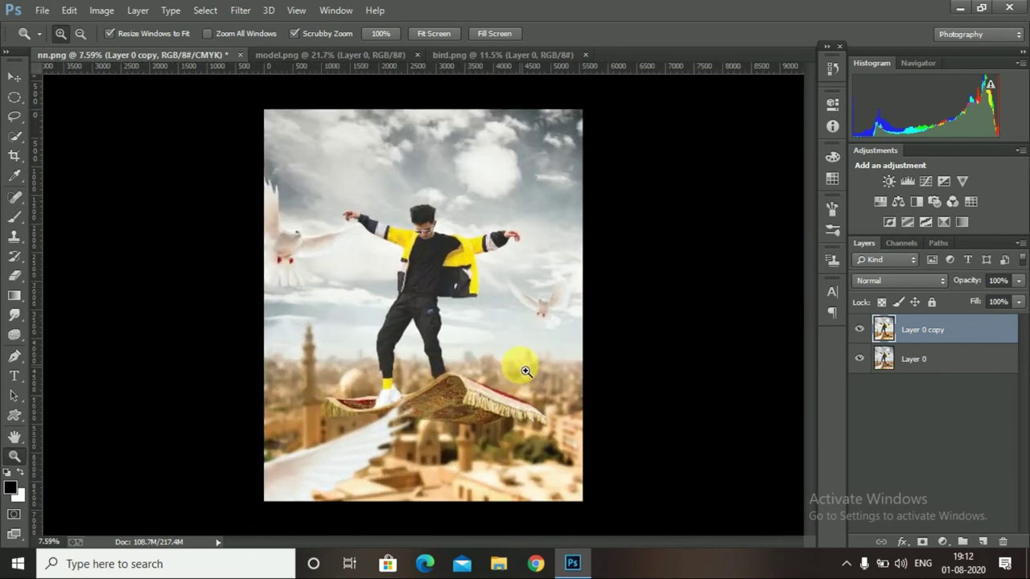
pyautogui.moveTo(526, 371)
pyautogui.mouseDown()
pyautogui.moveTo(488, 361)
pyautogui.moveTo(559, 288)
pyautogui.moveTo(524, 287)
pyautogui.mouseUp()
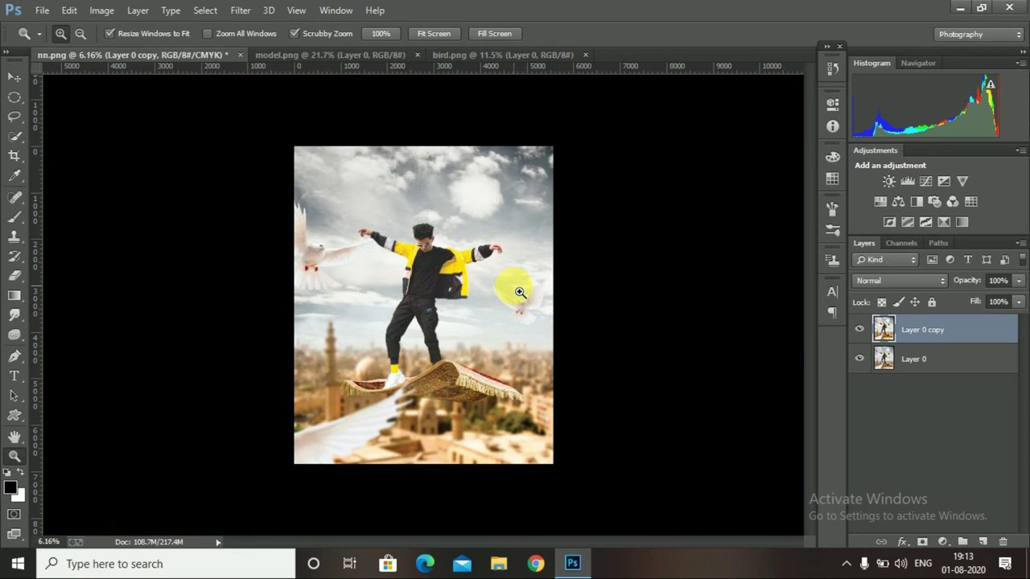
pyautogui.moveTo(519, 292)
pyautogui.mouseDown()
pyautogui.moveTo(499, 356)
pyautogui.moveTo(514, 355)
pyautogui.mouseUp()
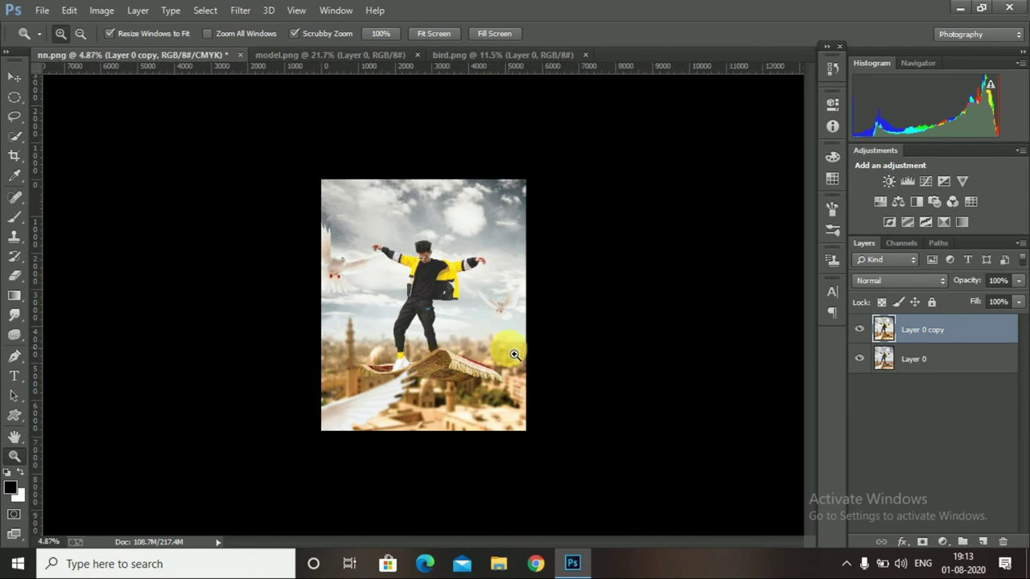
# Merge all visible layers into Layer 0 copy and zoom in on the merged composite.
pyautogui.moveTo(515, 355); pyautogui.dragTo(521, 354)
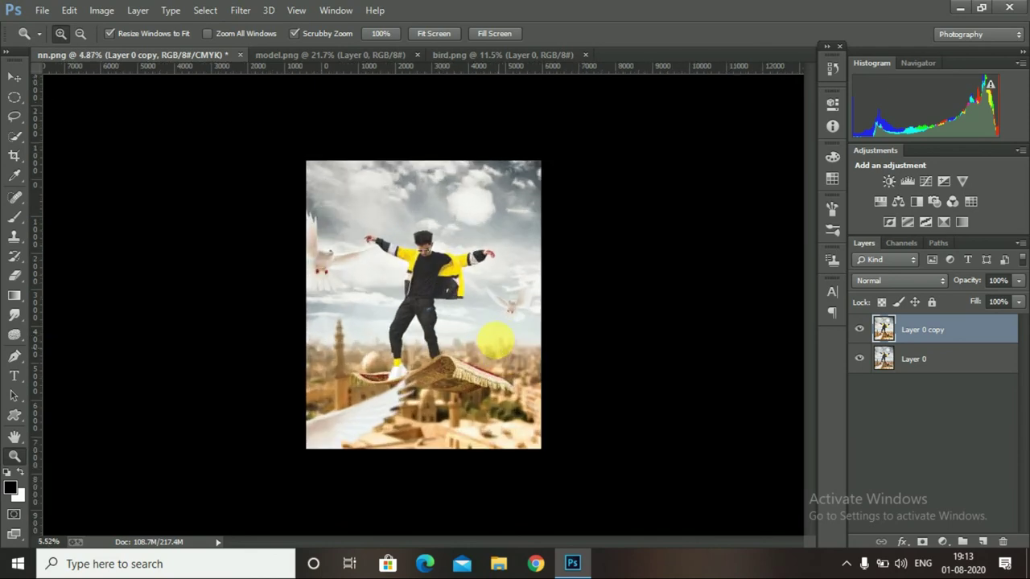
pyautogui.rightClick(909, 335)
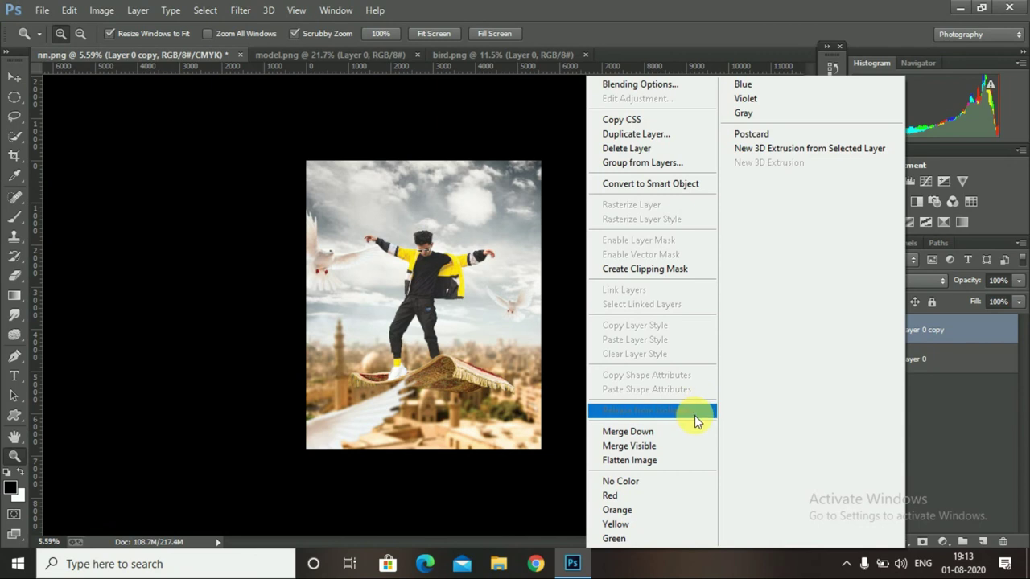
pyautogui.click(688, 446)
pyautogui.moveTo(450, 278); pyautogui.dragTo(454, 337)
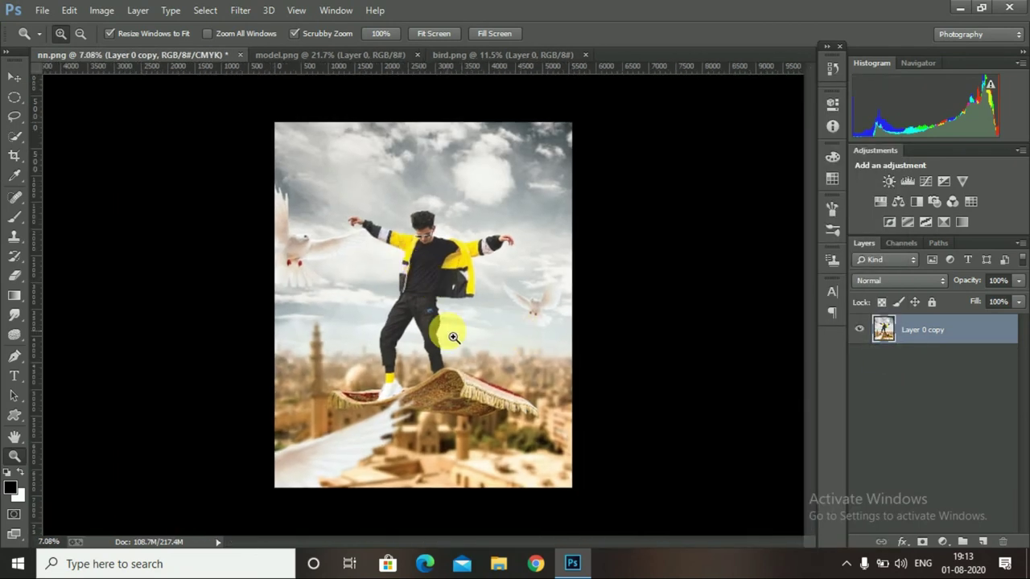